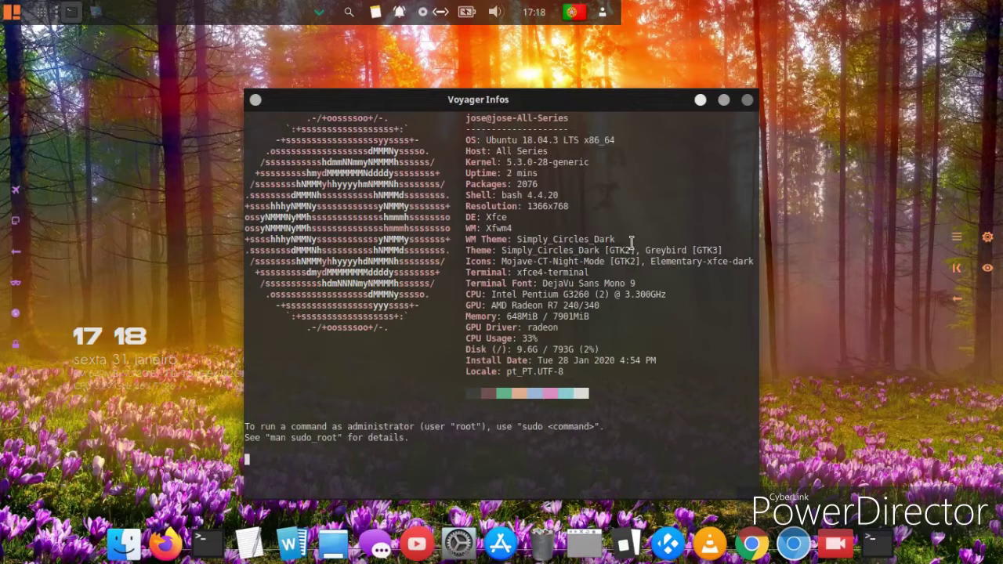
# Step: Close the Voyager Infos window, then view the calendar and Kodi and close both
pyautogui.click(747, 100)
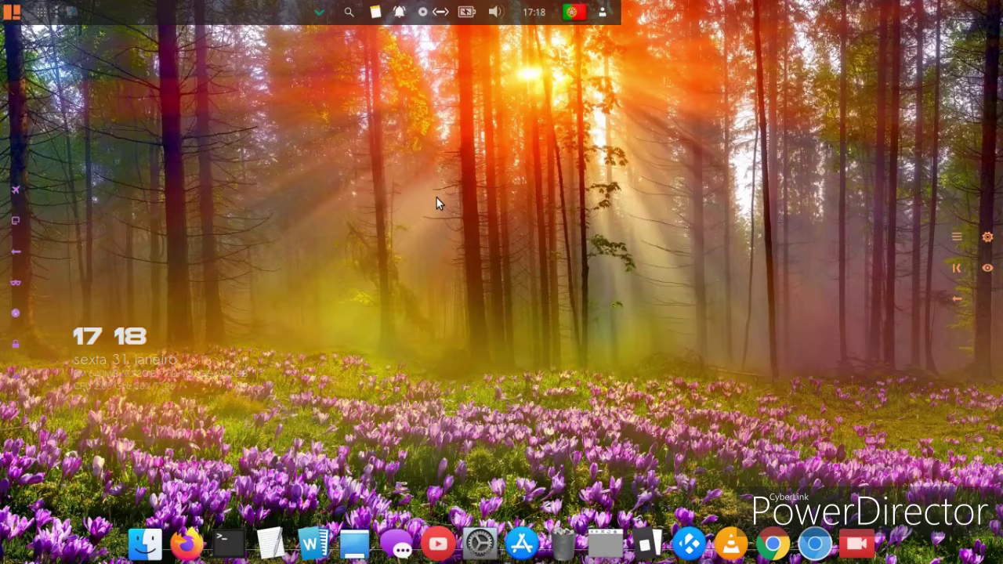
pyautogui.click(956, 267)
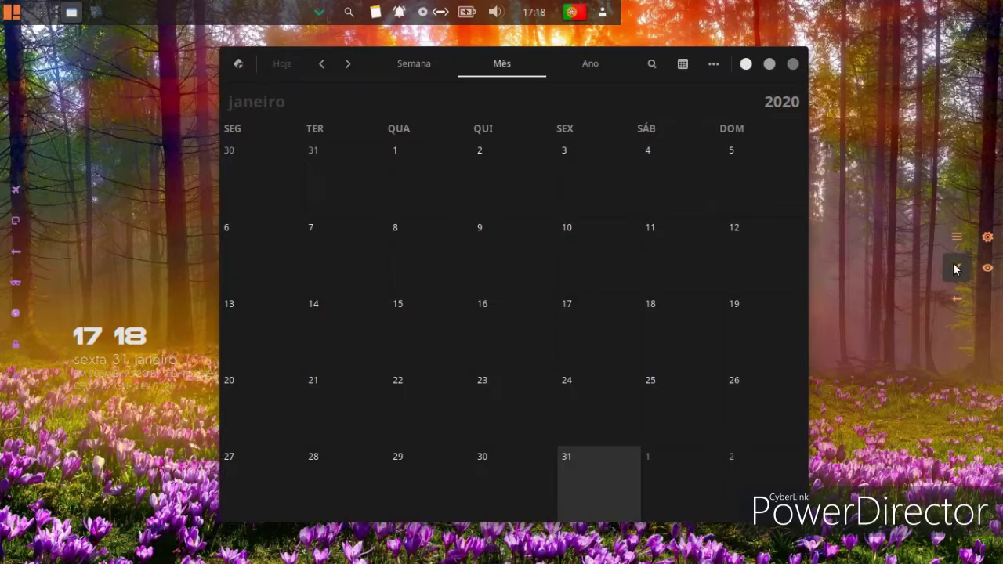
pyautogui.click(793, 65)
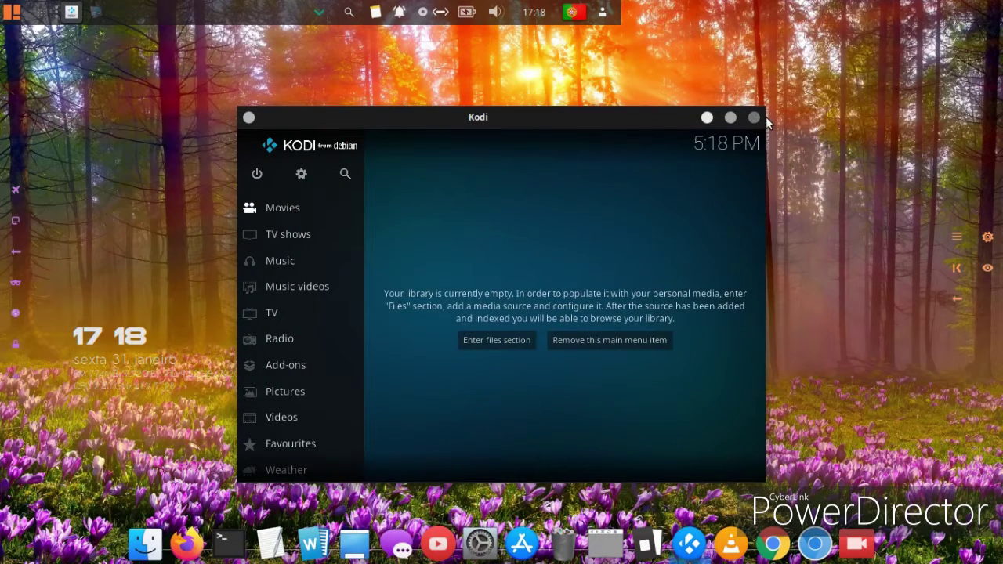
pyautogui.click(754, 119)
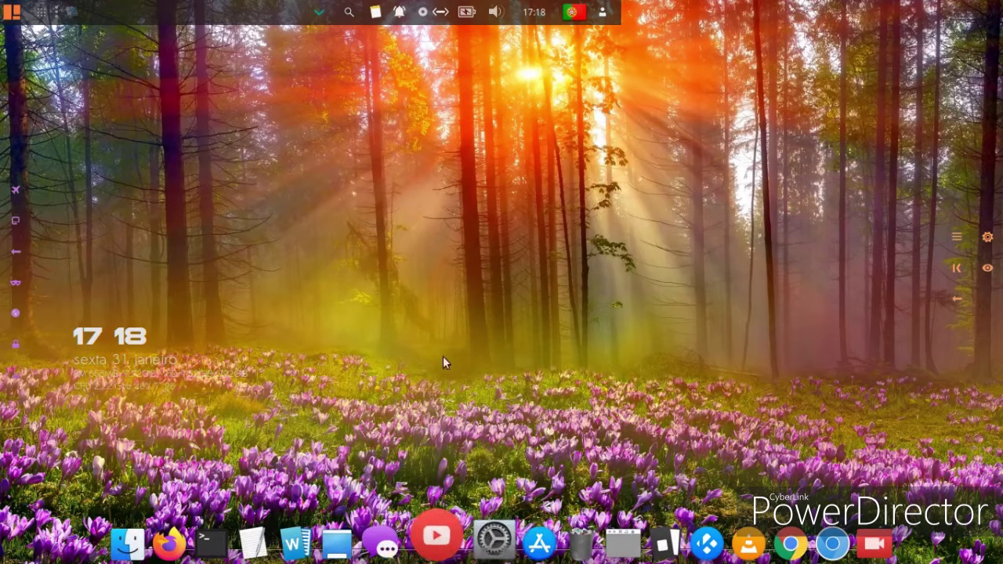
# Step: Open Voyager Box from the desktop, view its list of tools and close it without applying any option
pyautogui.rightClick(429, 128)
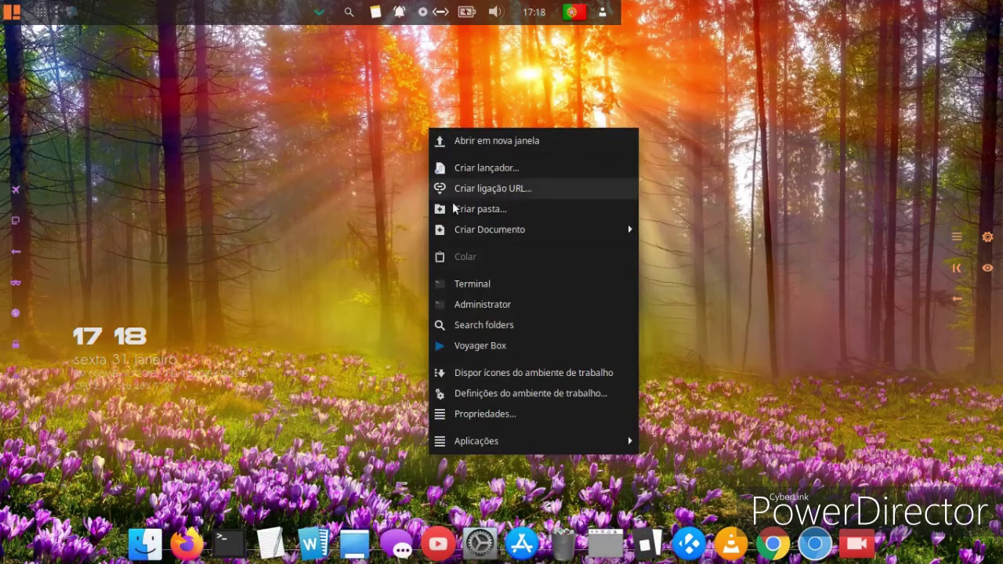
pyautogui.click(500, 346)
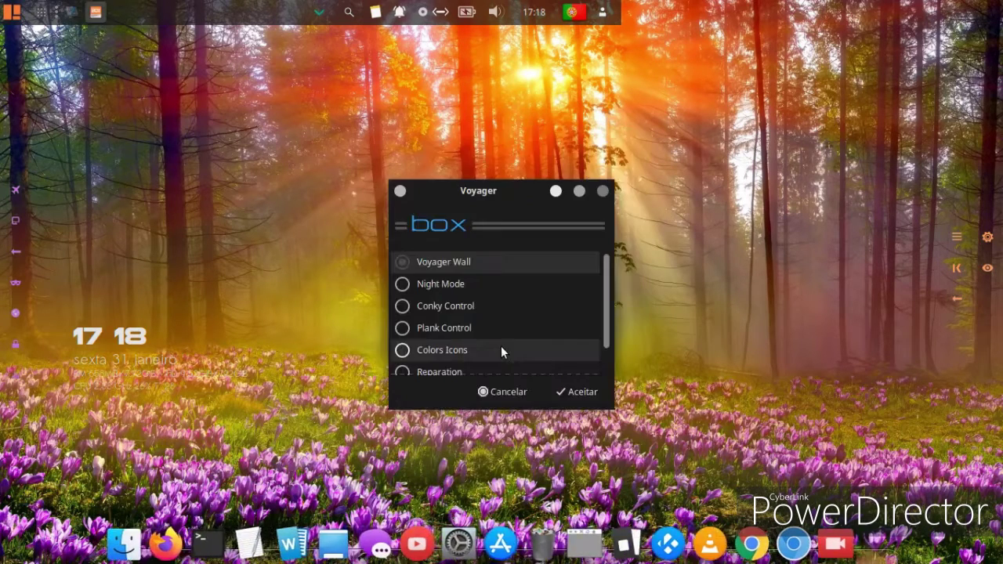
pyautogui.click(608, 192)
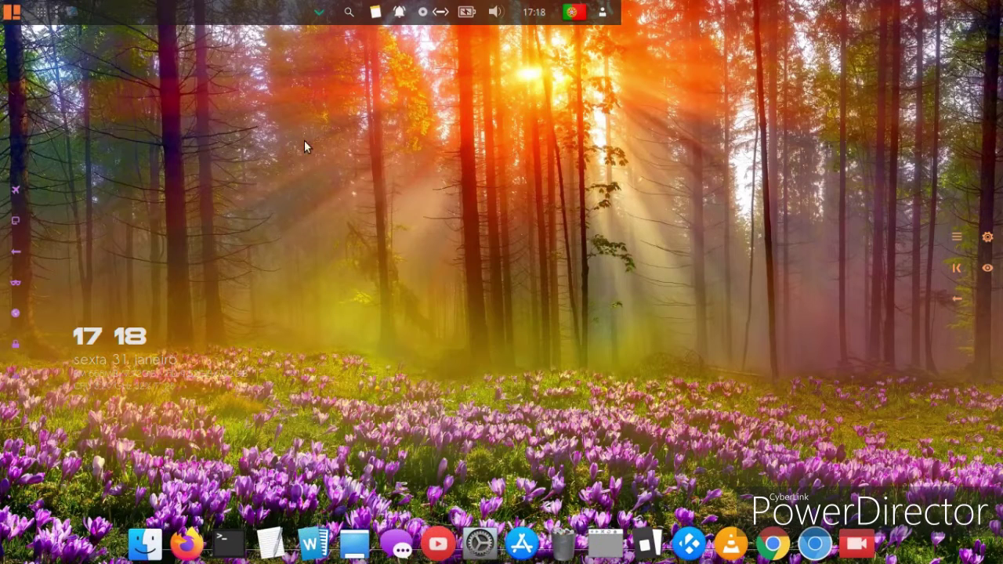
# Step: Bring up the overview of open windows and workspaces and switch to the second workspace
pyautogui.click(2, 11)
pyautogui.click(387, 139)
pyautogui.click(40, 13)
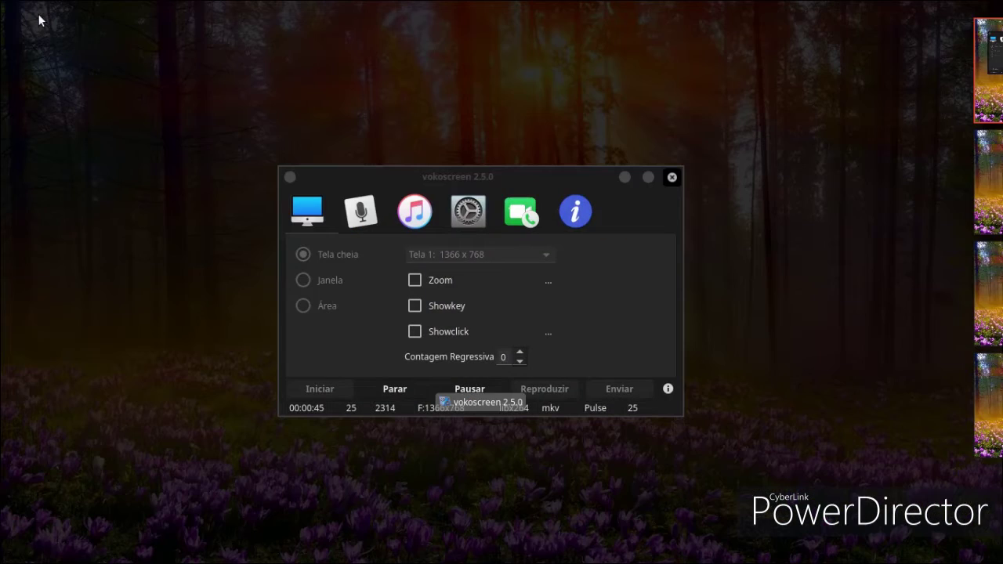
pyautogui.click(956, 164)
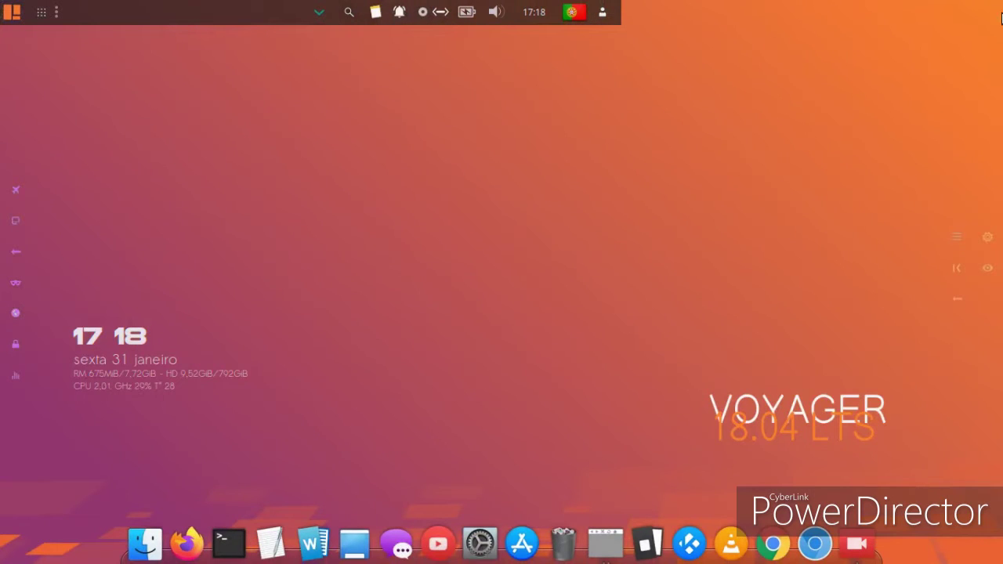
# Step: Dismiss the desktop's context options and return to the first workspace through the workspace overview
pyautogui.rightClick(290, 141)
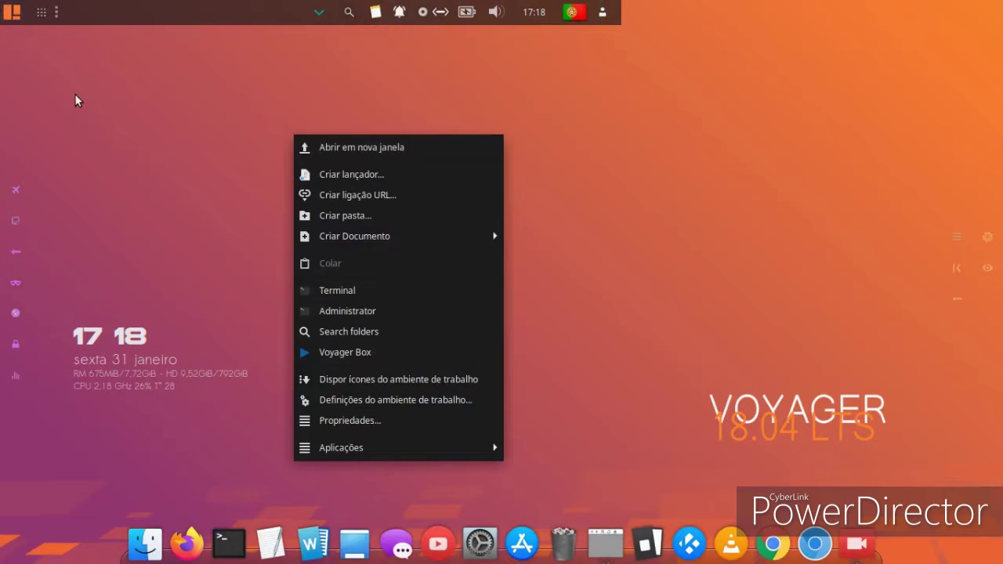
pyautogui.click(66, 41)
pyautogui.press('super')
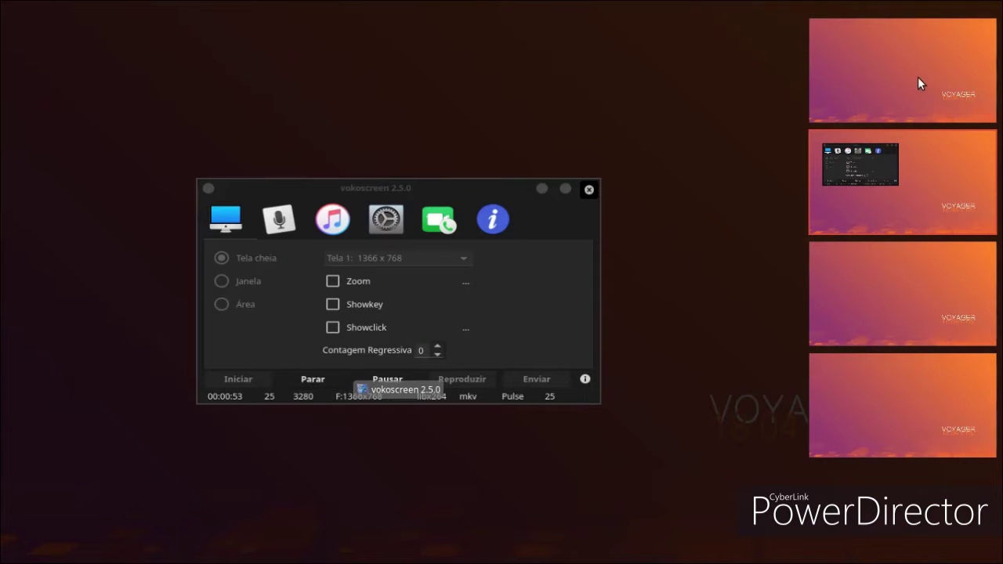
pyautogui.click(918, 77)
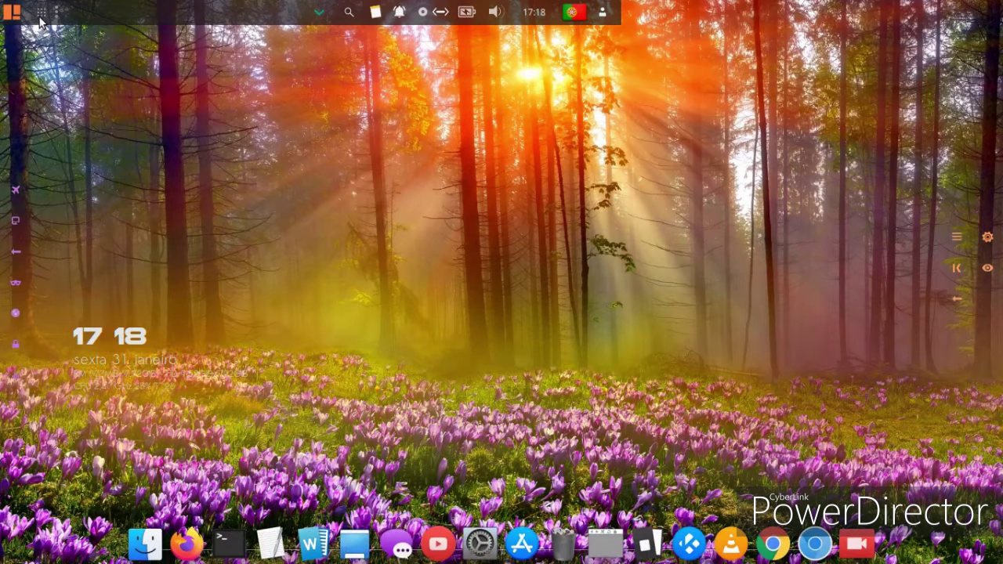
# Step: Look through the Multimédia and Sistema categories of installed applications, then close the application list
pyautogui.click(11, 12)
pyautogui.click(62, 312)
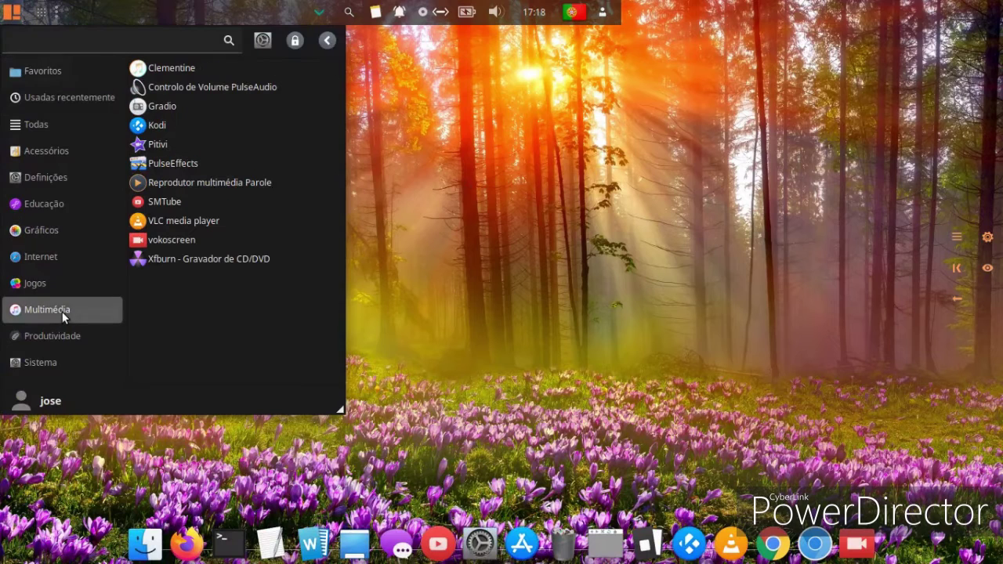
pyautogui.click(42, 363)
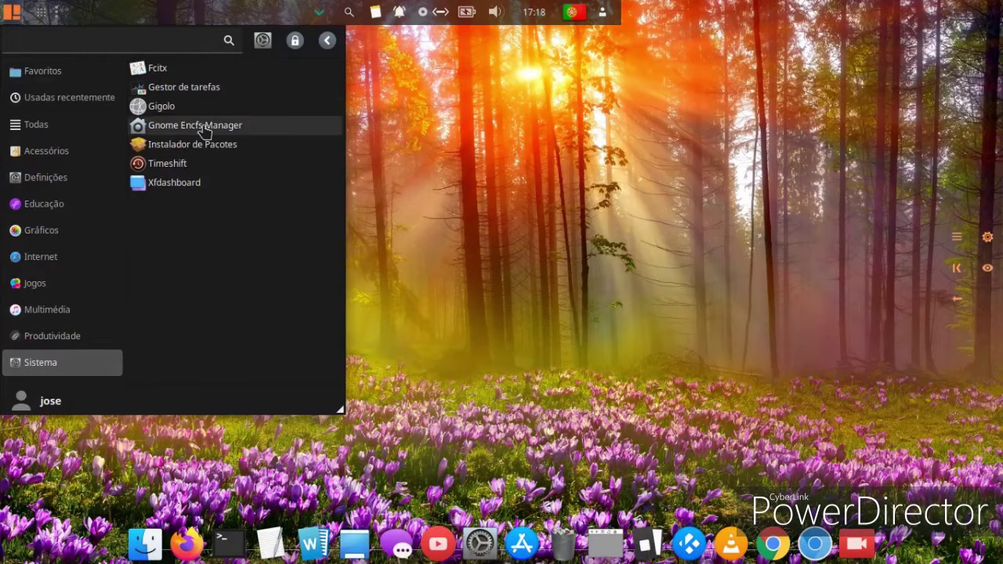
pyautogui.click(457, 121)
# Step: Change the desktop wallpaper to the forest cabin picture from the Transferências folder and close the desktop settings
pyautogui.rightClick(396, 48)
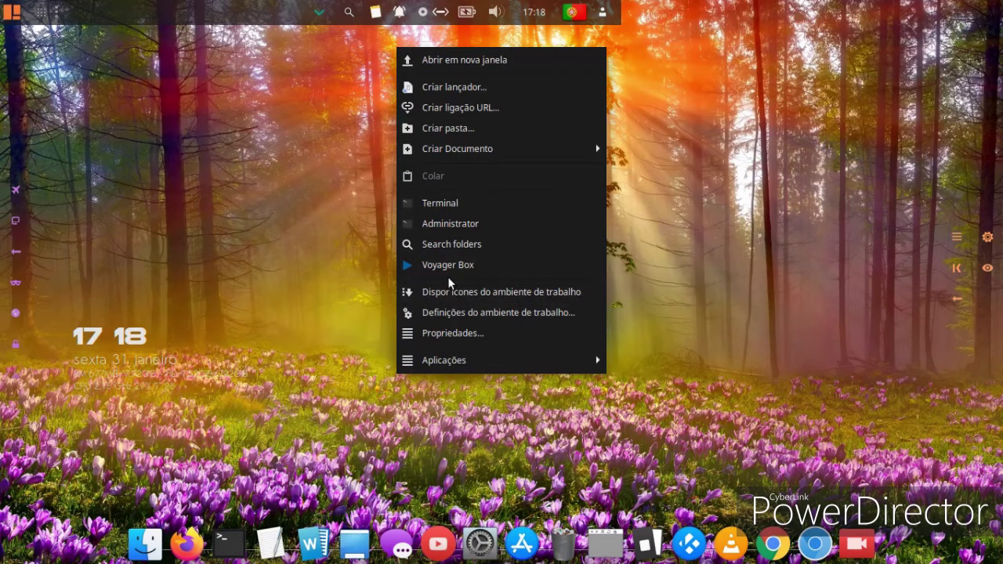
pyautogui.click(454, 314)
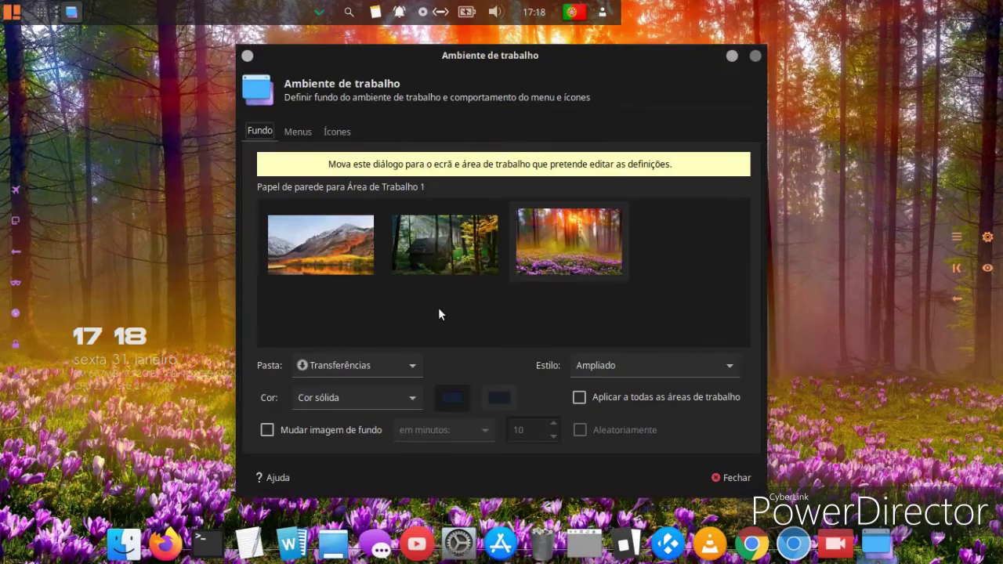
pyautogui.click(420, 261)
pyautogui.click(730, 475)
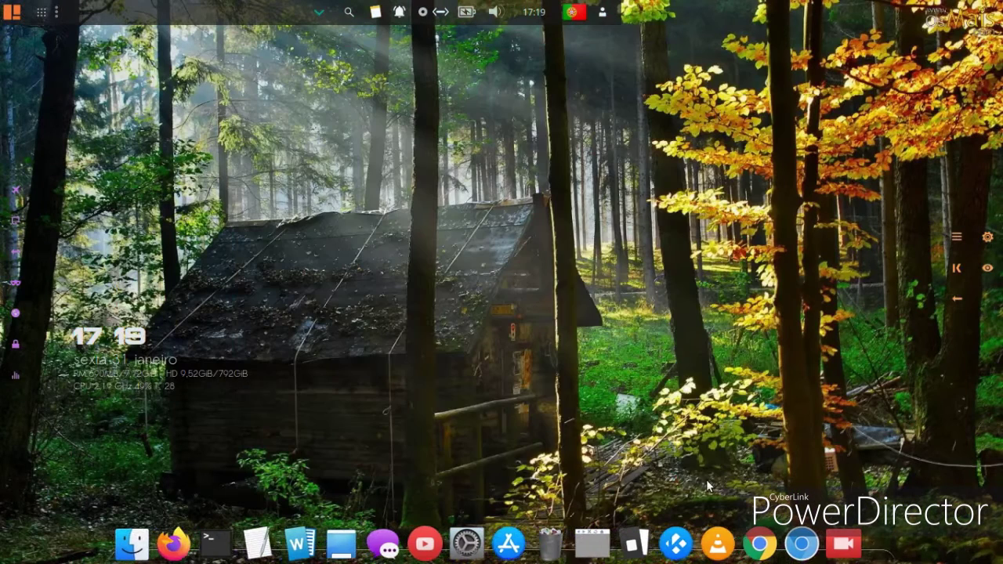
# Step: Browse the installed applications in the Jogos and Definições categories
pyautogui.click(12, 11)
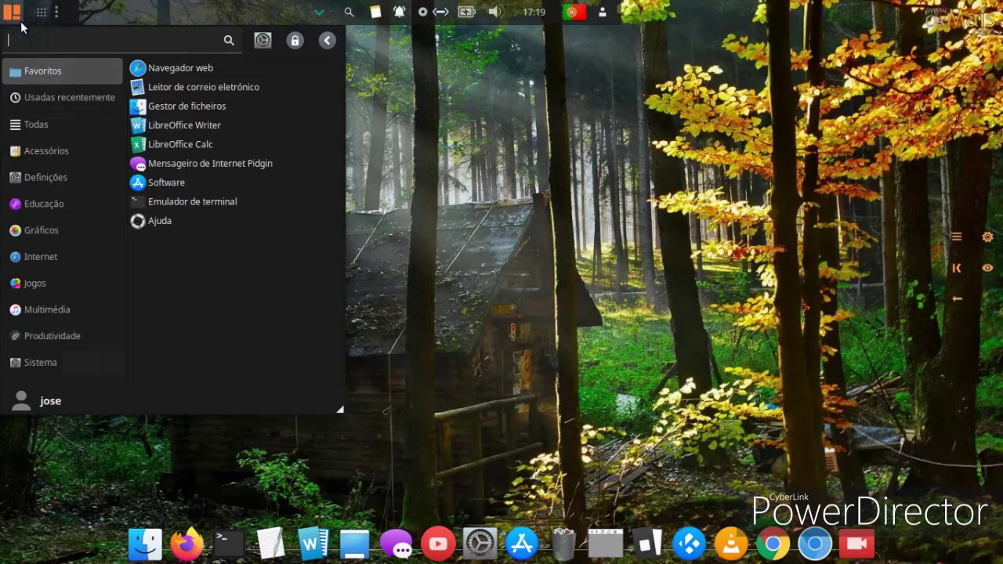
pyautogui.click(51, 286)
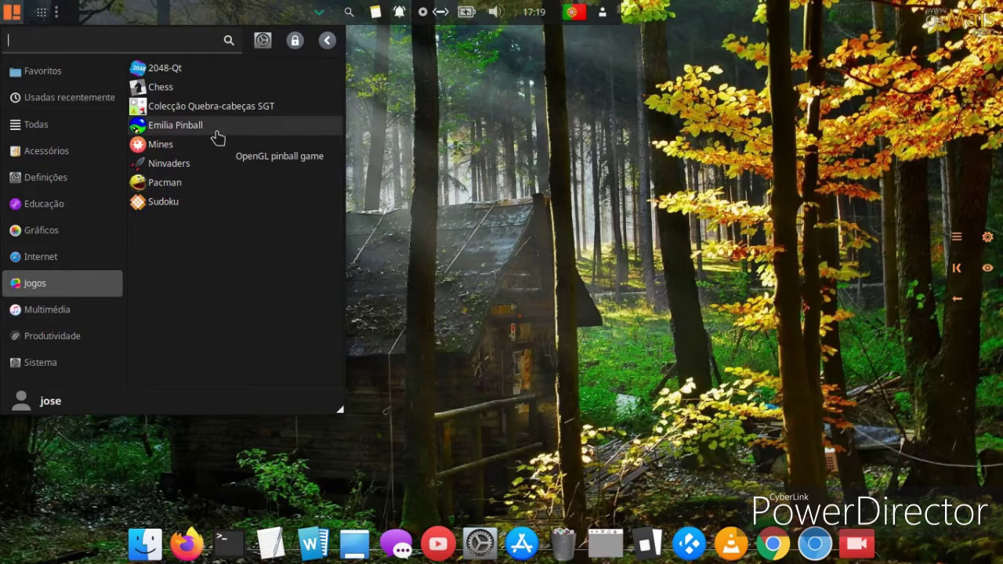
pyautogui.click(74, 178)
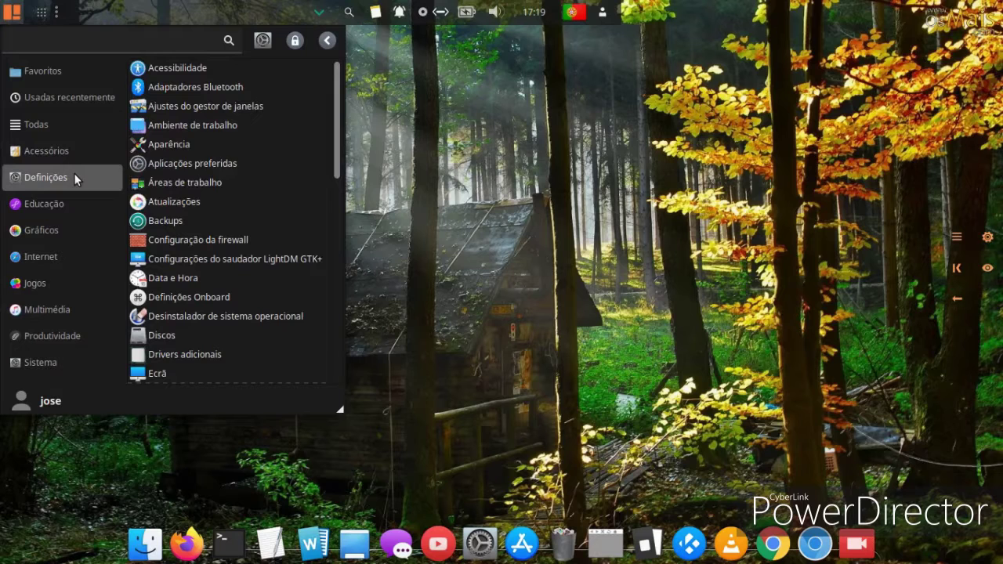
# Step: Find Terminal Xfce among the settings entries, view its general preferences and close them
pyautogui.scroll(-7, 202, 201)
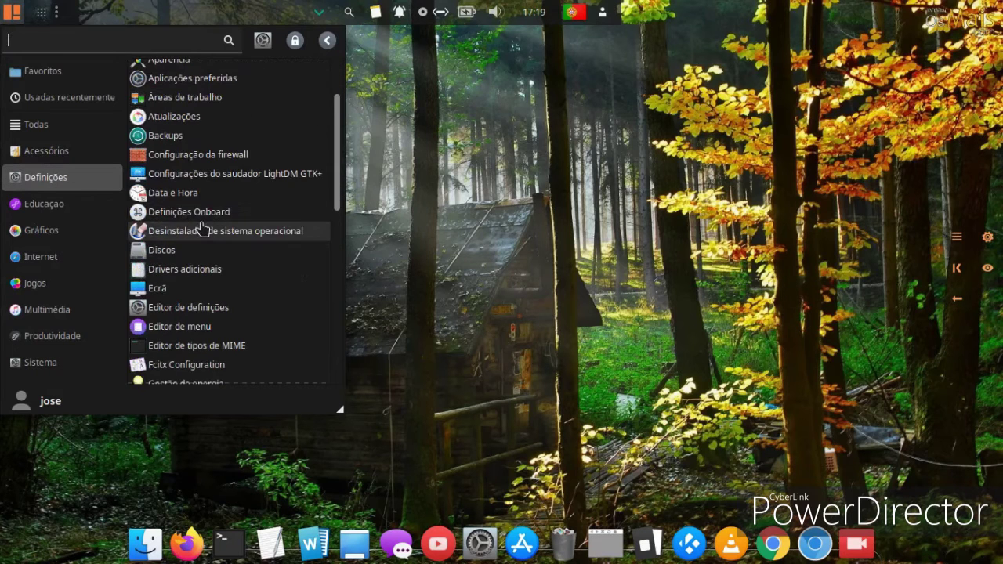
pyautogui.scroll(-5, 202, 228)
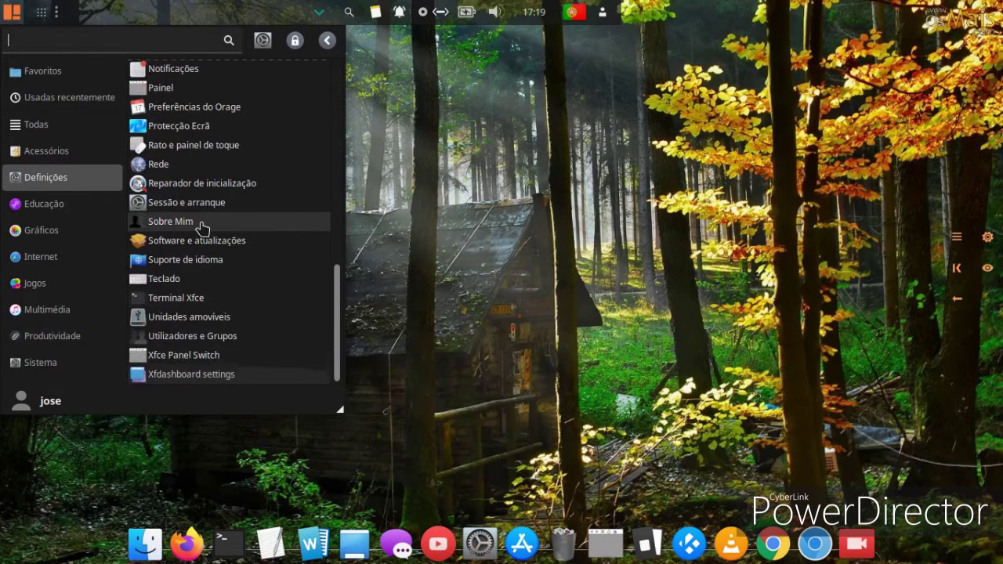
pyautogui.click(196, 297)
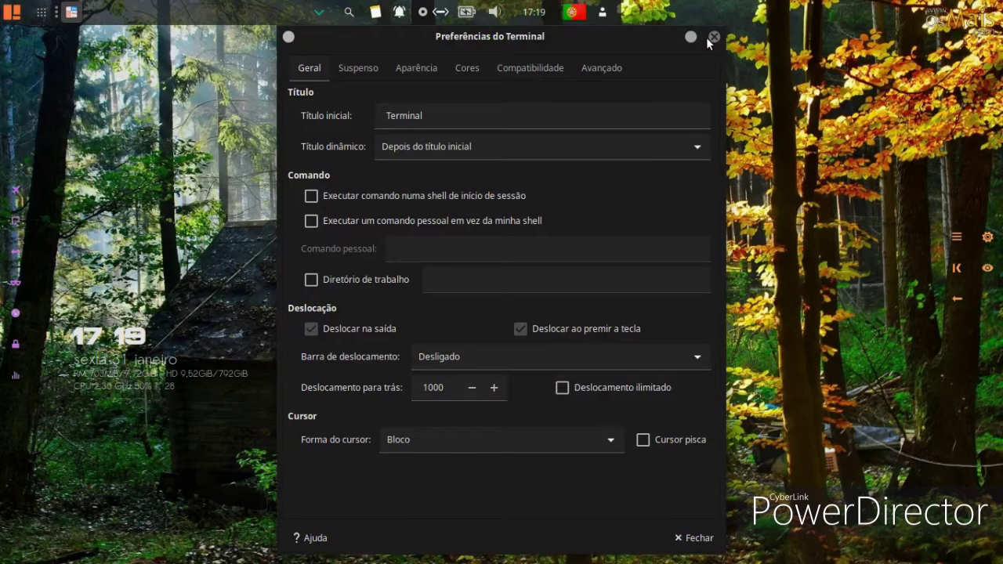
pyautogui.click(711, 38)
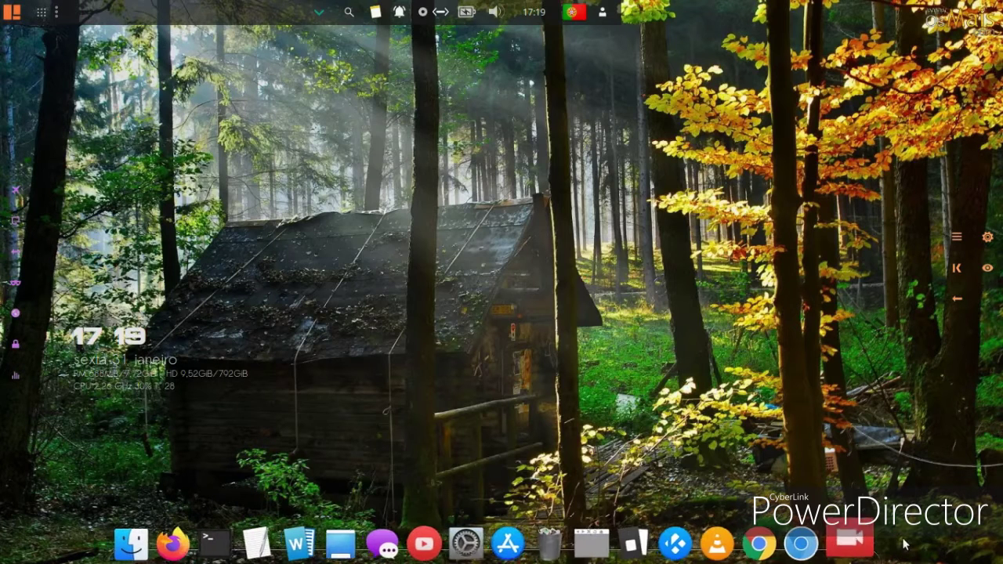
# Step: Start Chromium, unlock the default keyring with its password and move the browser window slightly up and left
pyautogui.click(11, 11)
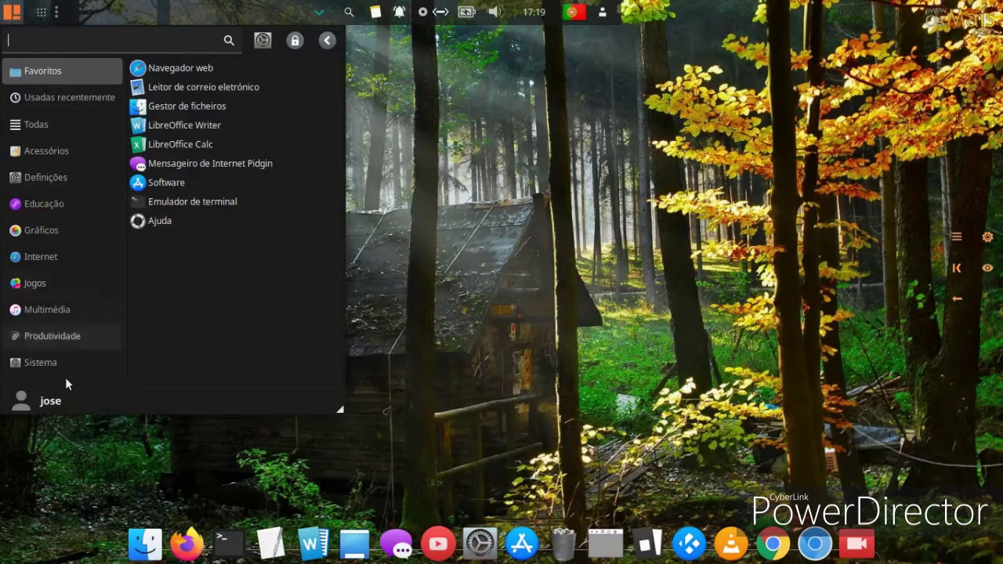
pyautogui.click(580, 328)
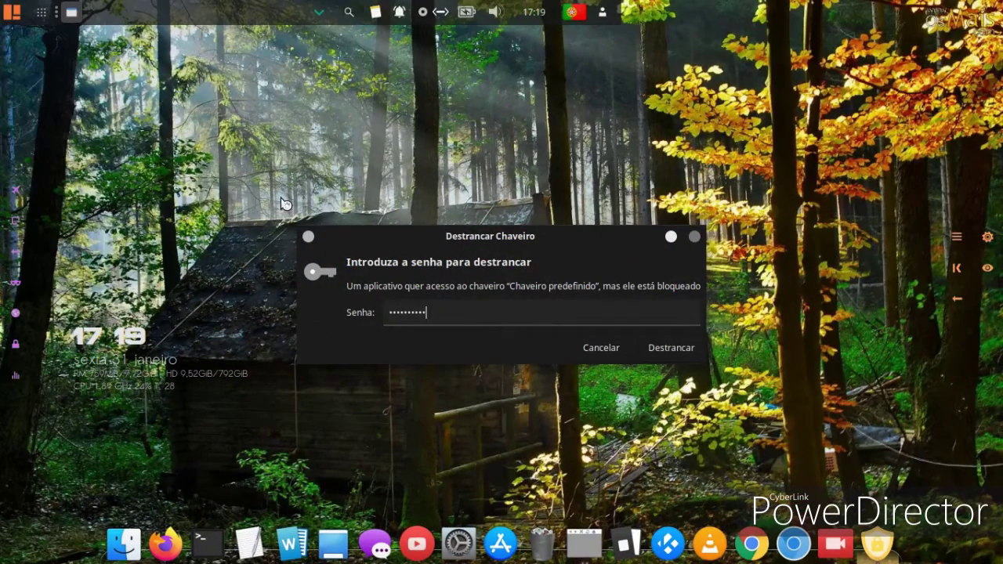
pyautogui.press('Return')
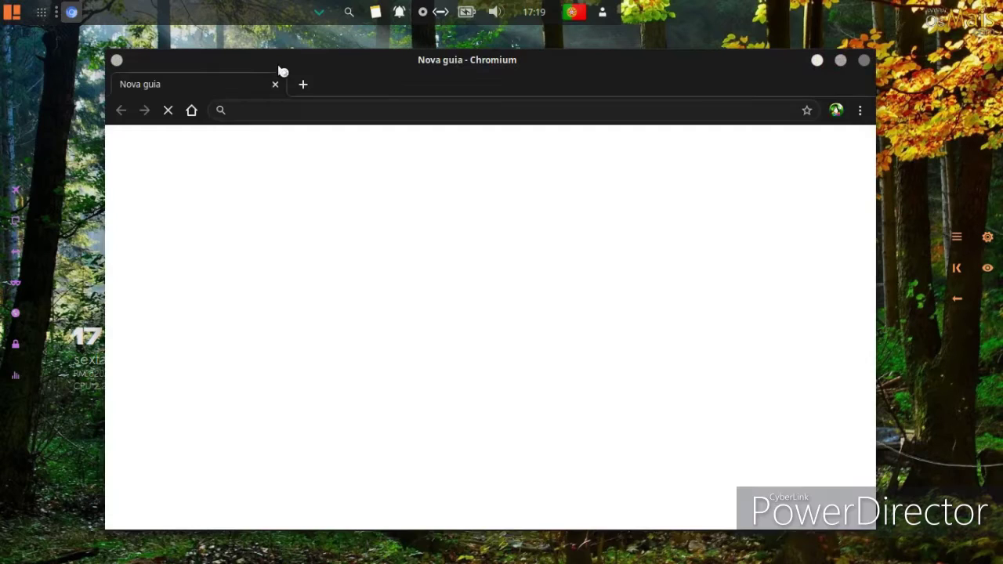
pyautogui.moveTo(280, 71); pyautogui.dragTo(259, 53)
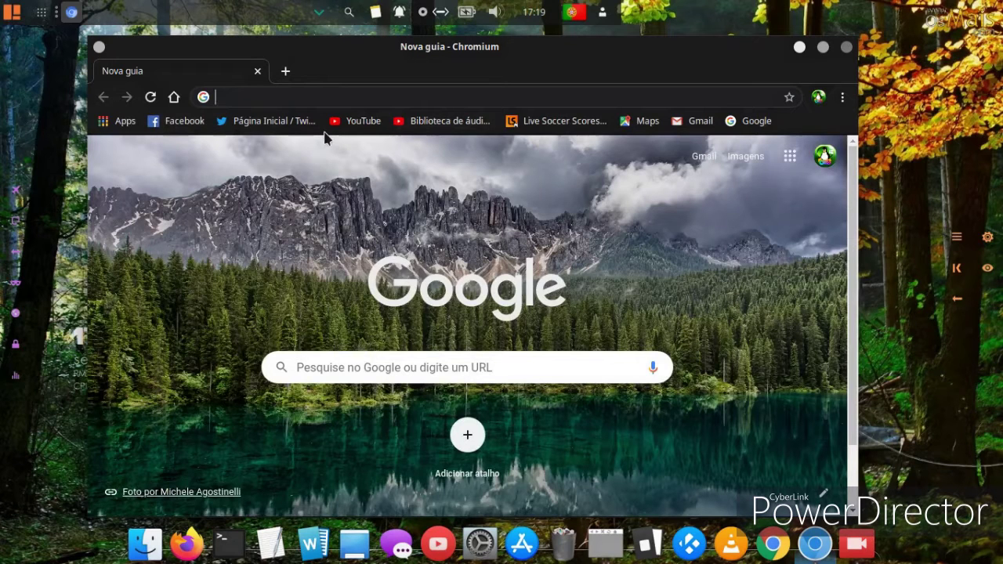
# Step: Search Google for "gnome look" and open the Gnome Look website
pyautogui.write('gnome')
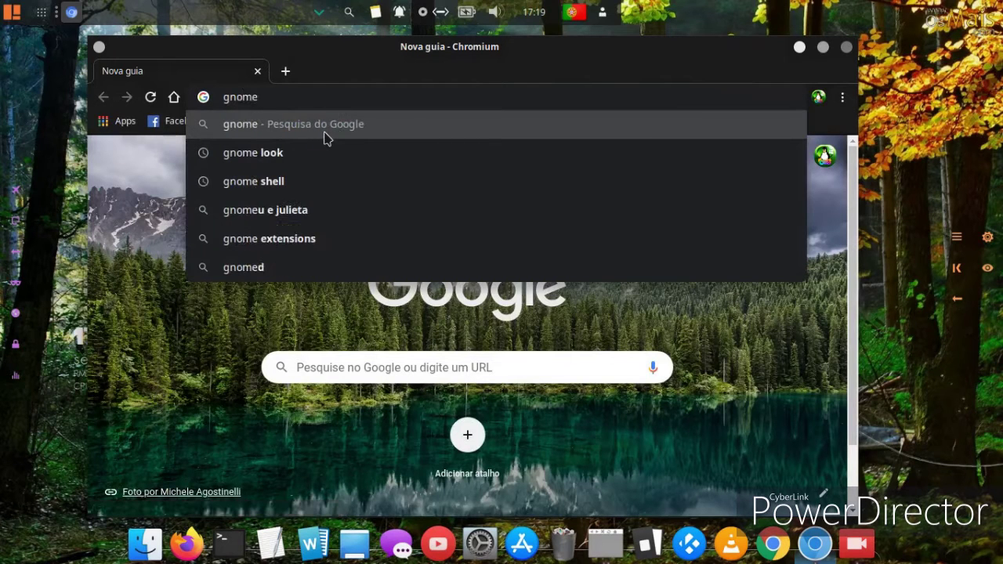
pyautogui.press('Down')
pyautogui.press('Return')
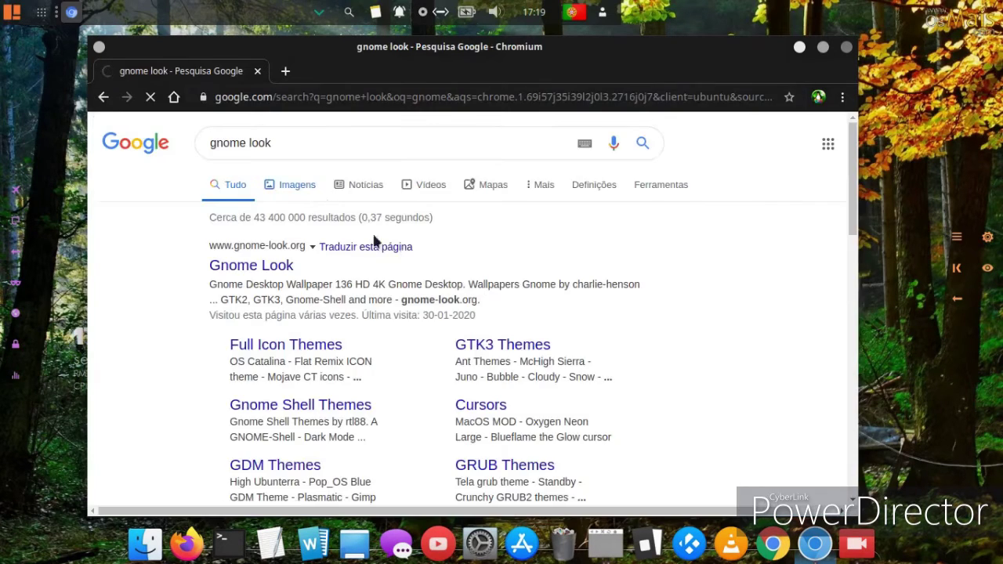
pyautogui.click(289, 267)
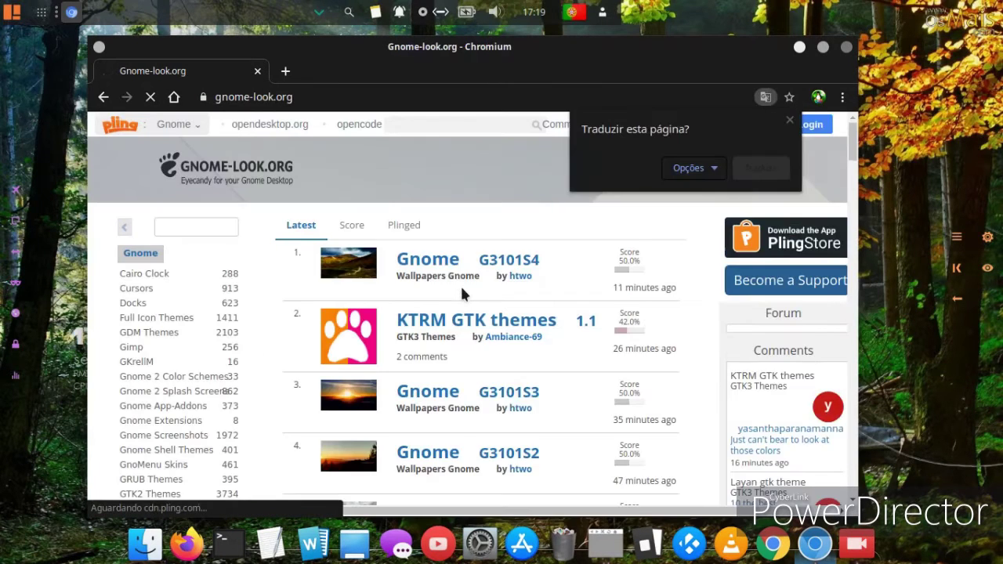
# Step: Open the Gnome G3101S2 wallpaper from the latest listings and view its preview and product details
pyautogui.scroll(-2, 460, 298)
pyautogui.scroll(-1, 460, 301)
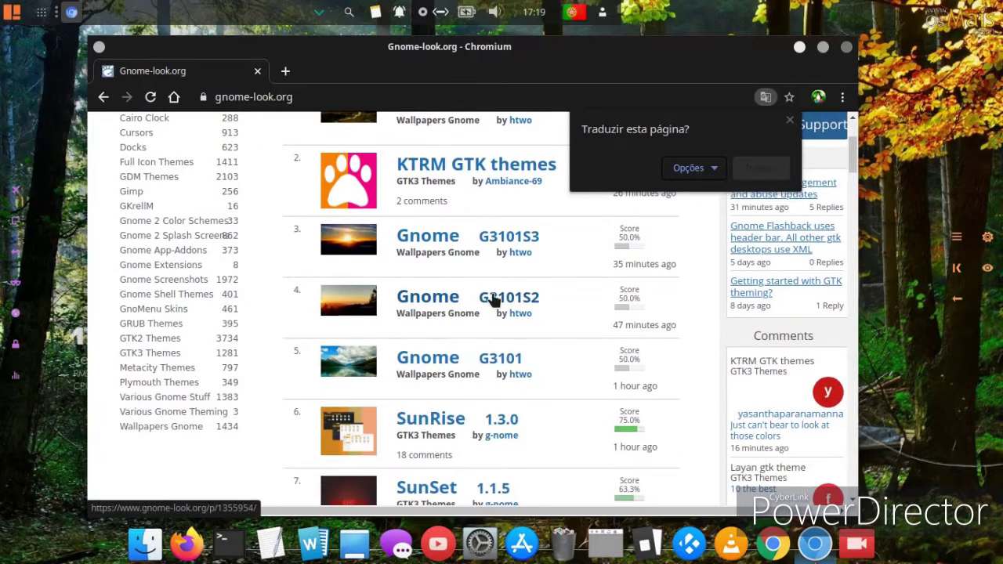
pyautogui.click(417, 304)
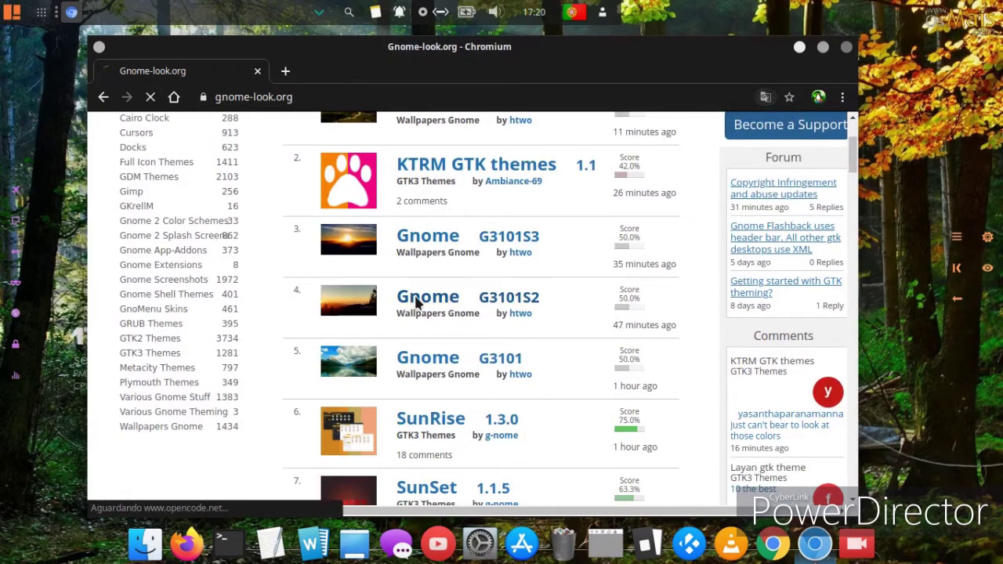
pyautogui.scroll(-3, 416, 298)
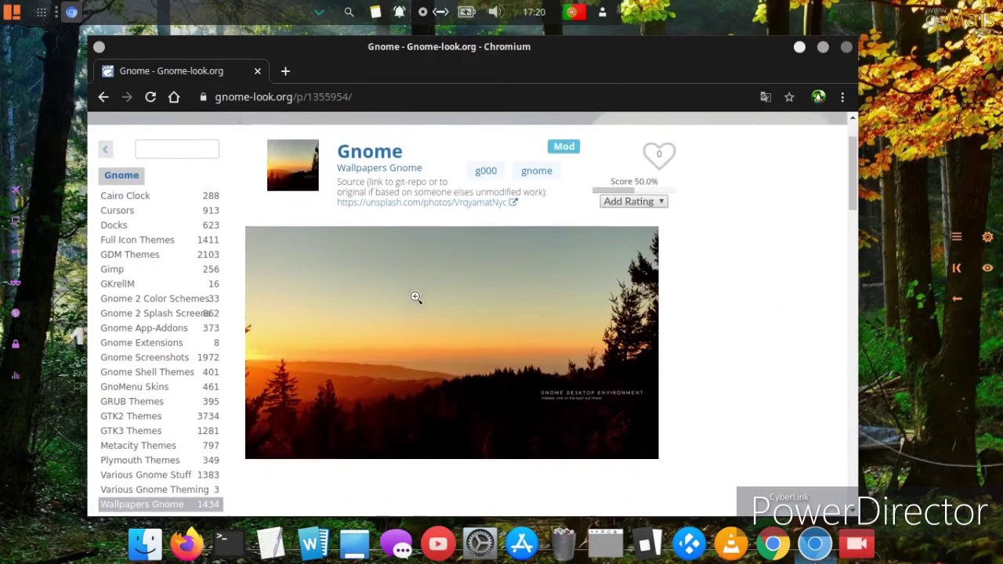
pyautogui.scroll(-2, 415, 297)
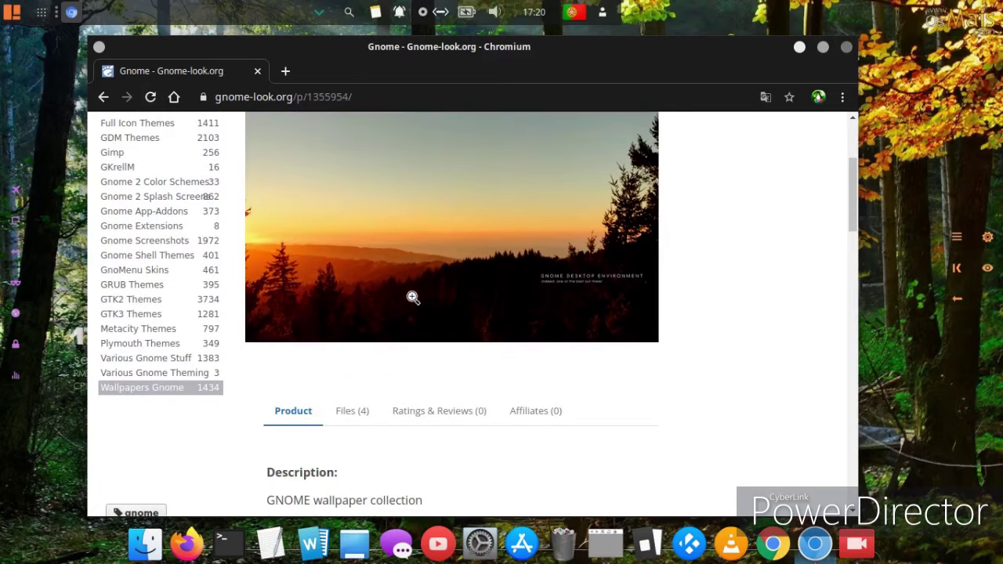
# Step: Download Gnome_G3101S2_FHD_No_Reference.png from the wallpaper's file list
pyautogui.click(361, 413)
pyautogui.scroll(-2, 406, 378)
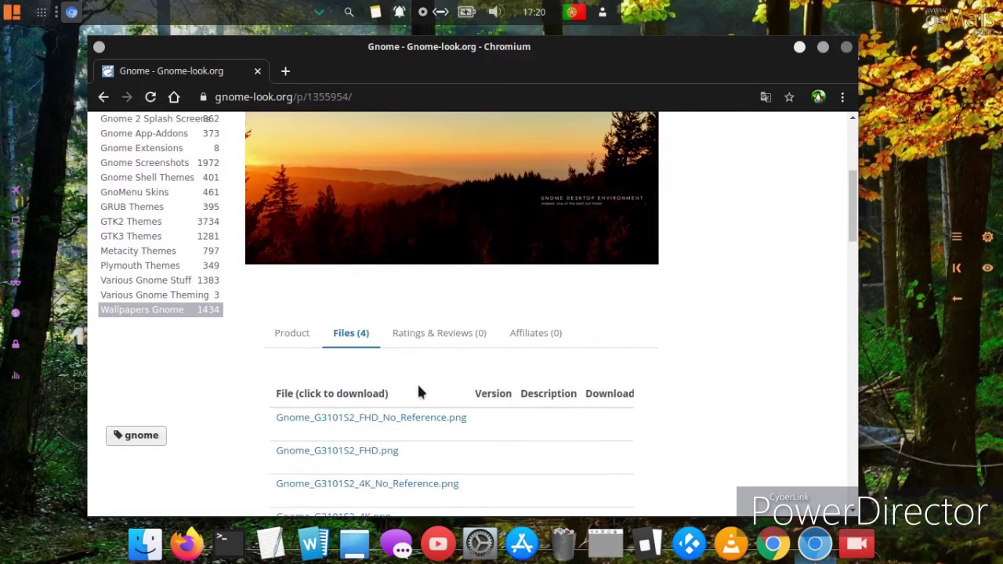
pyautogui.rightClick(396, 423)
pyautogui.click(379, 423)
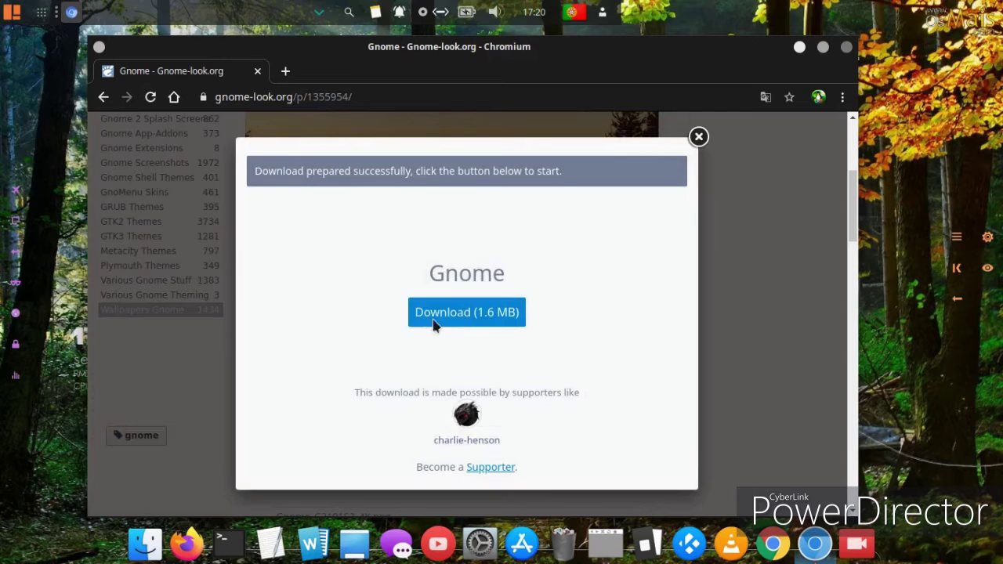
pyautogui.click(433, 320)
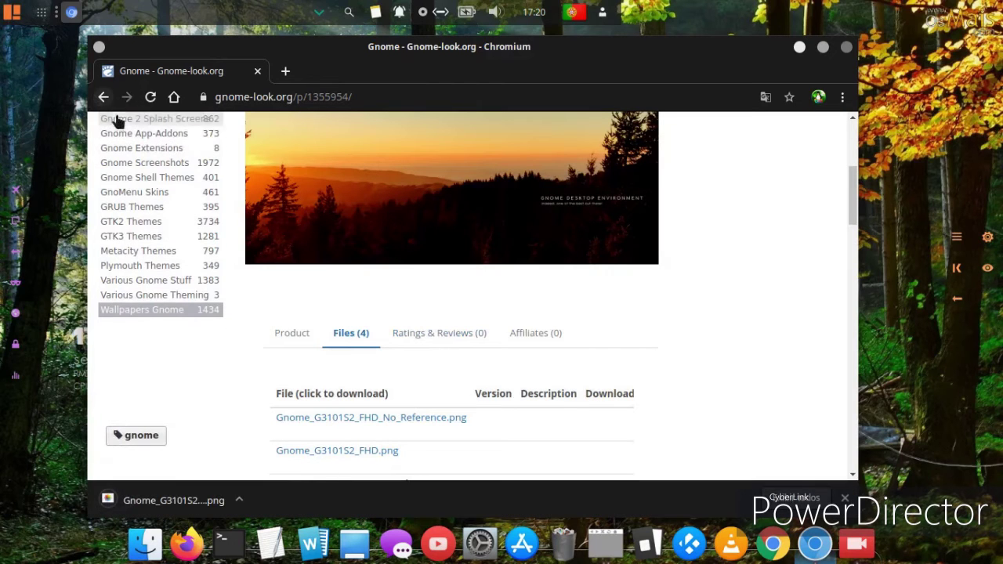
# Step: Browse the latest GTK3 Themes and open the Catalina theme from the popularity ranking
pyautogui.click(133, 238)
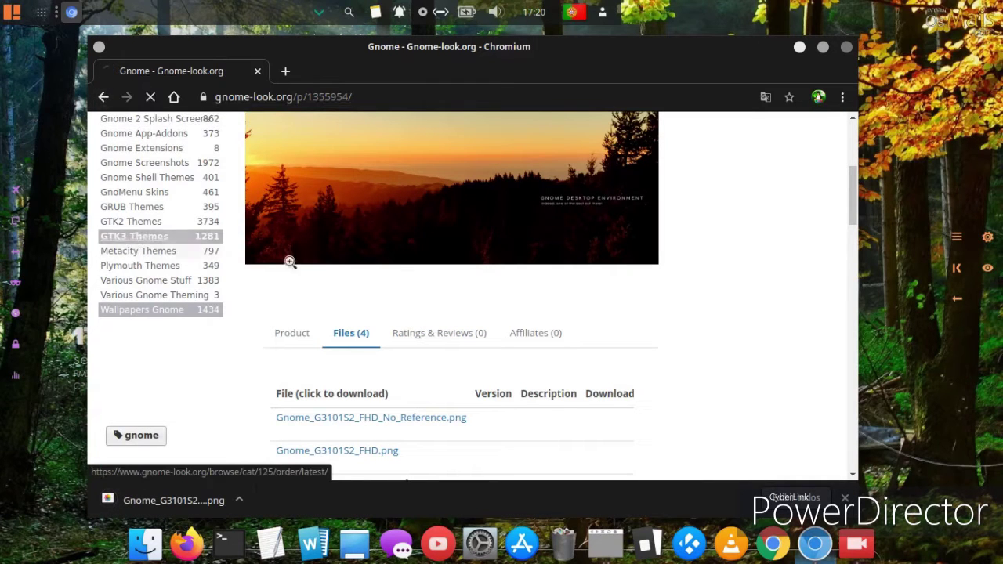
pyautogui.scroll(-3, 562, 264)
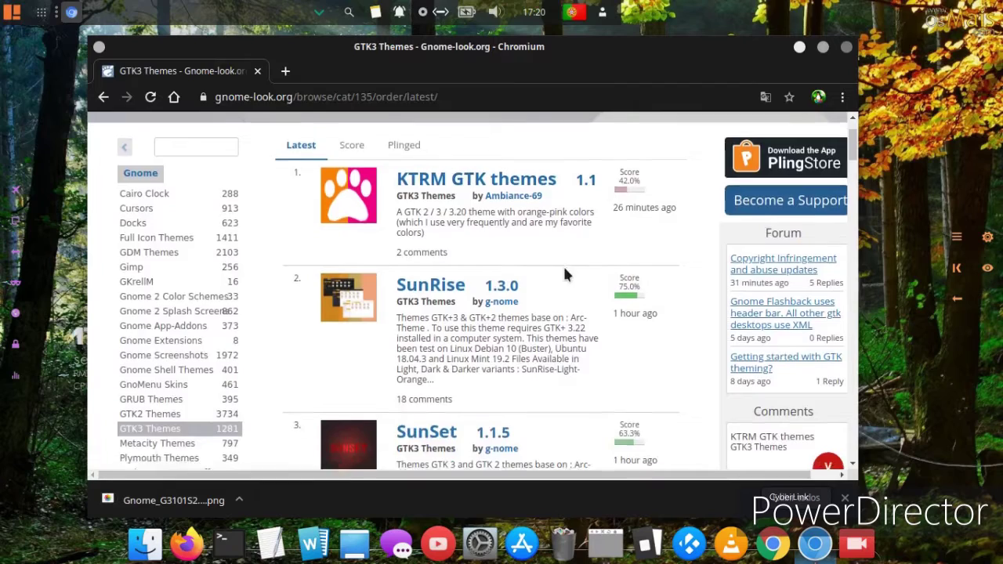
pyautogui.scroll(-8, 563, 269)
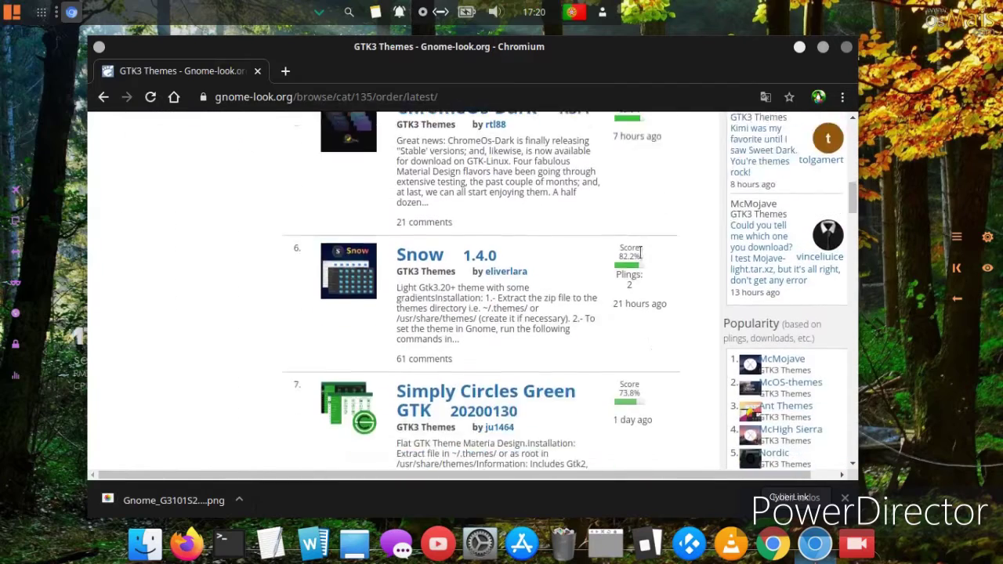
pyautogui.scroll(-5, 716, 276)
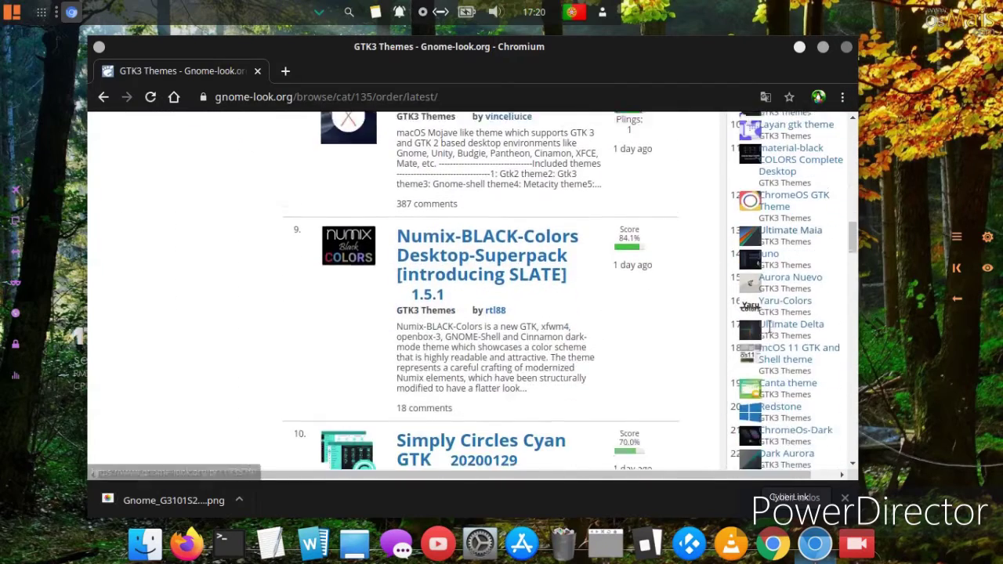
pyautogui.scroll(-4, 770, 328)
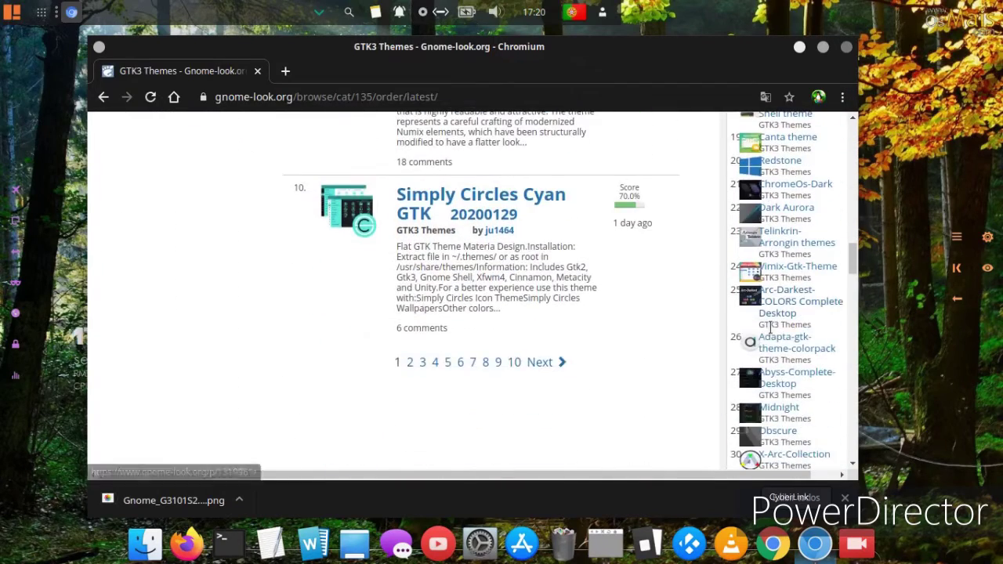
pyautogui.scroll(-5, 770, 328)
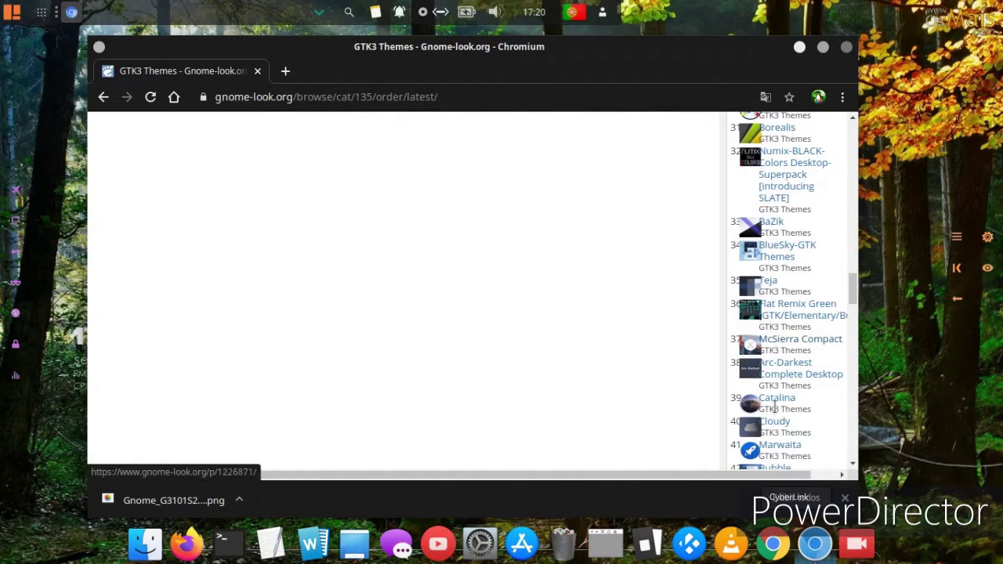
pyautogui.click(771, 401)
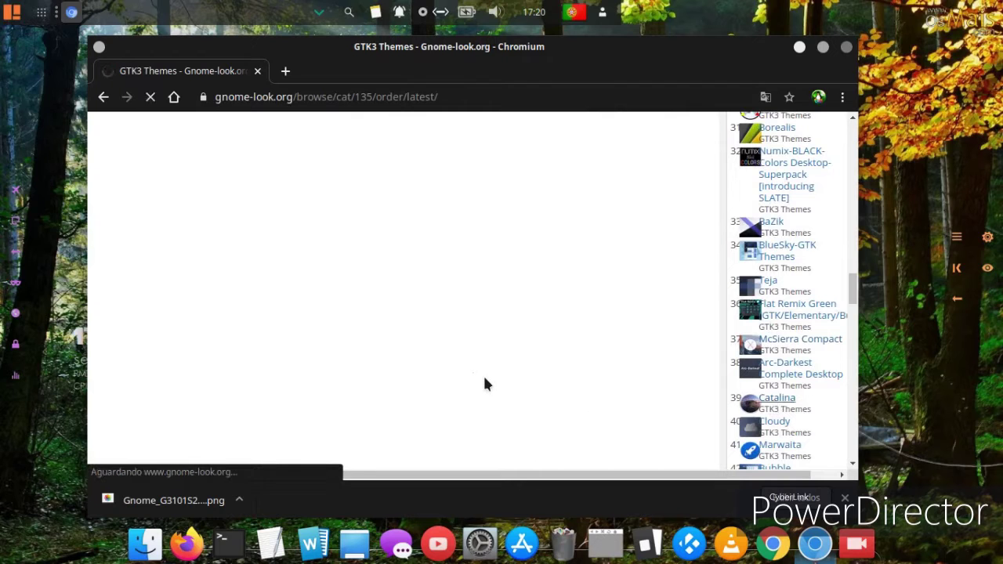
# Step: Download the first listed version 5.2 file of the Catalina theme and close the browser
pyautogui.scroll(-1, 463, 380)
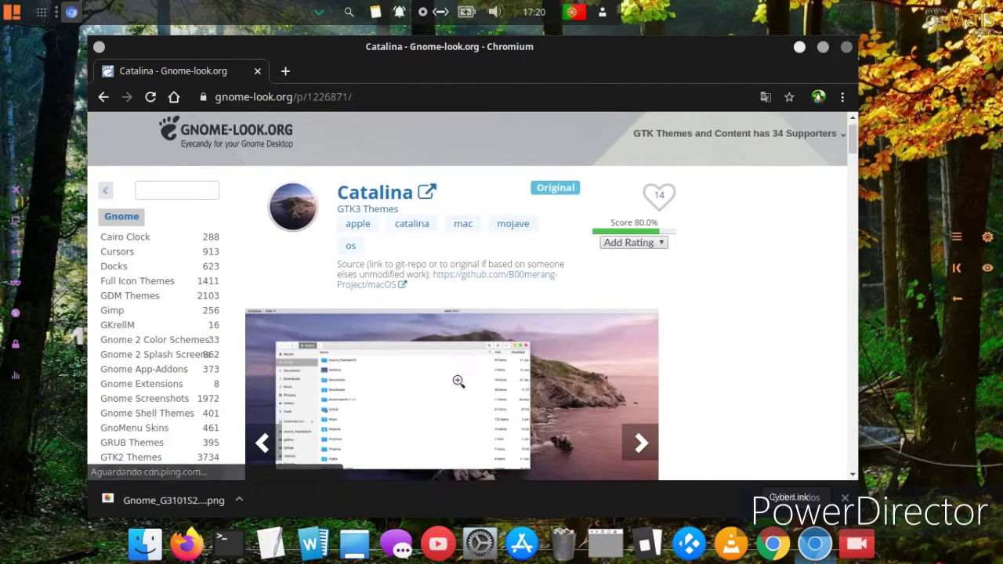
pyautogui.scroll(-3, 463, 380)
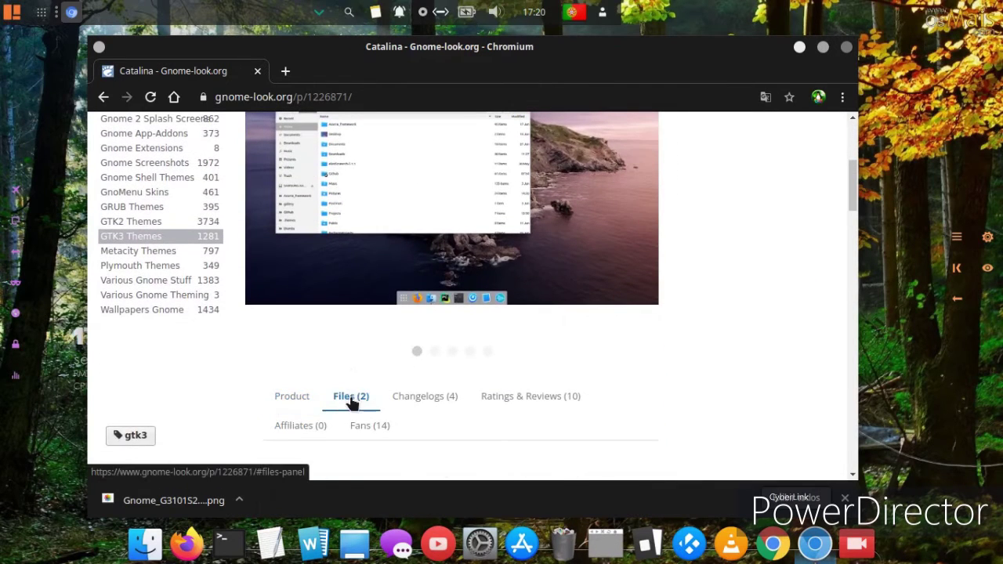
pyautogui.scroll(-1, 343, 365)
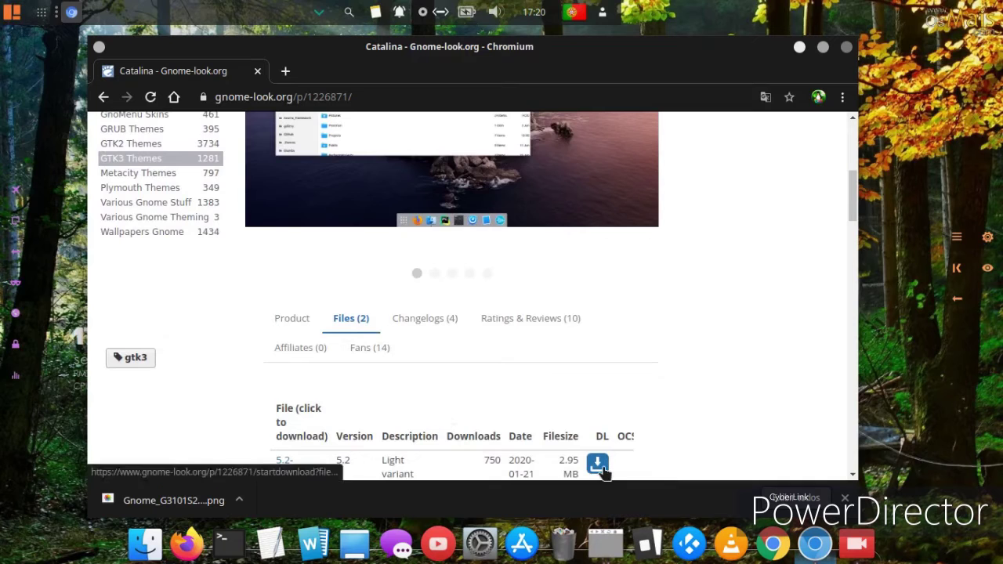
pyautogui.click(601, 463)
pyautogui.click(455, 302)
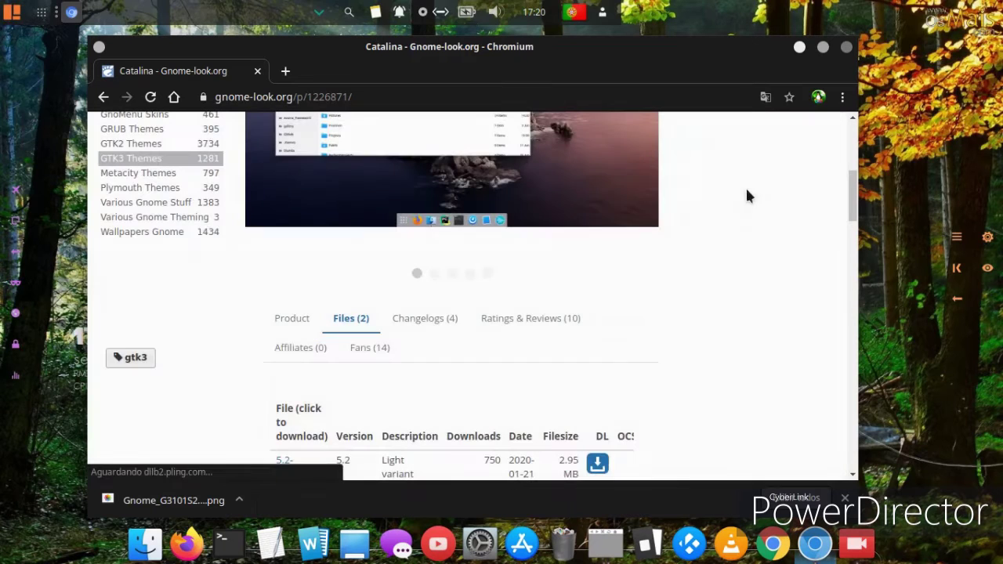
pyautogui.click(847, 46)
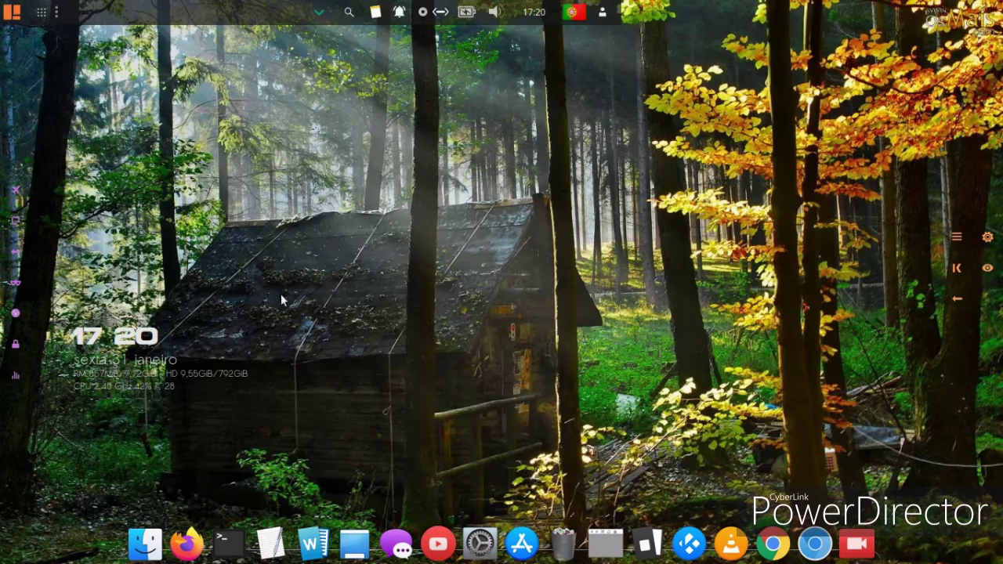
# Step: Open the Transferências folder in the file manager and set Gnome_G3101S2_FHD_No_Reference.png as the desktop wallpaper
pyautogui.click(145, 541)
pyautogui.doubleClick(474, 287)
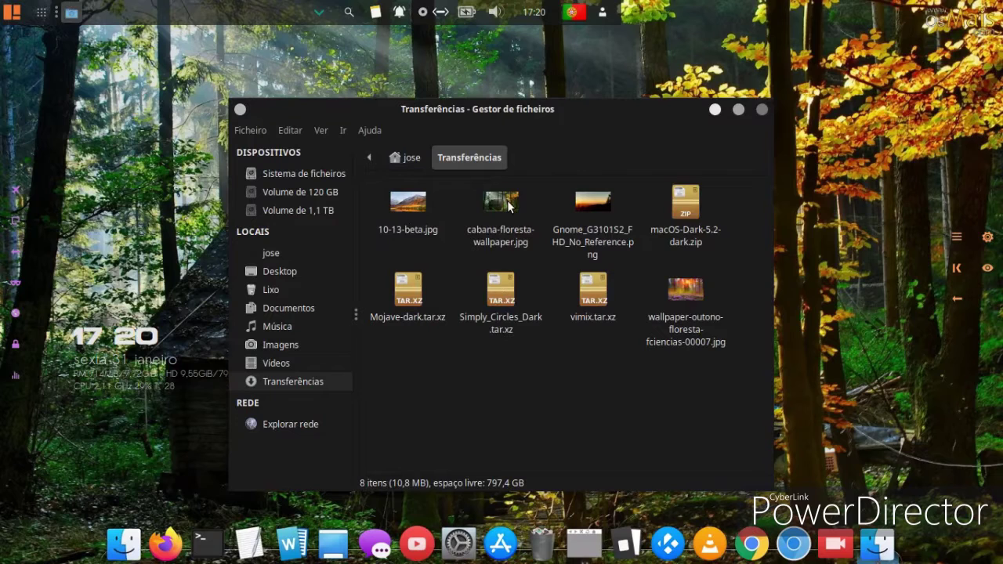
pyautogui.rightClick(580, 199)
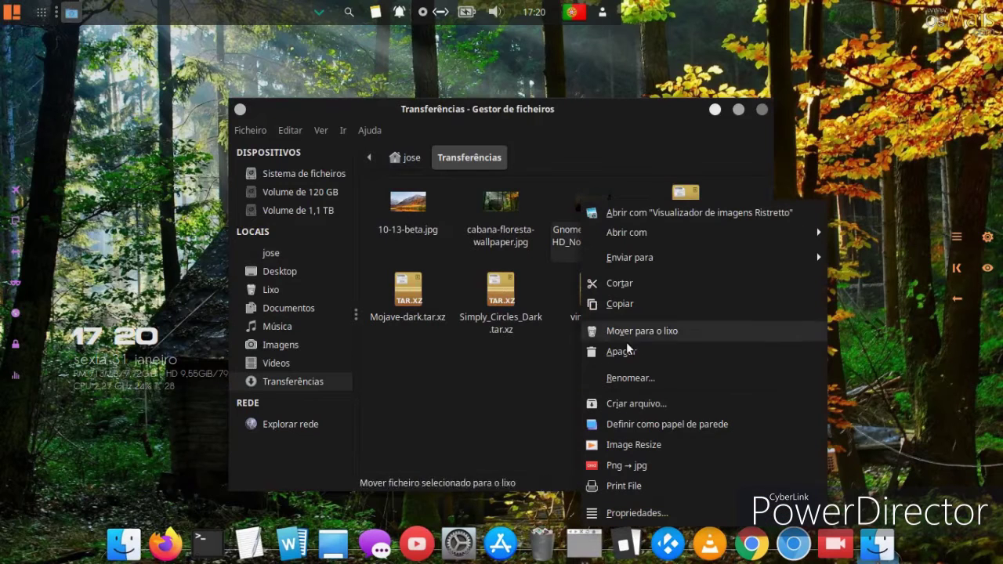
pyautogui.click(645, 424)
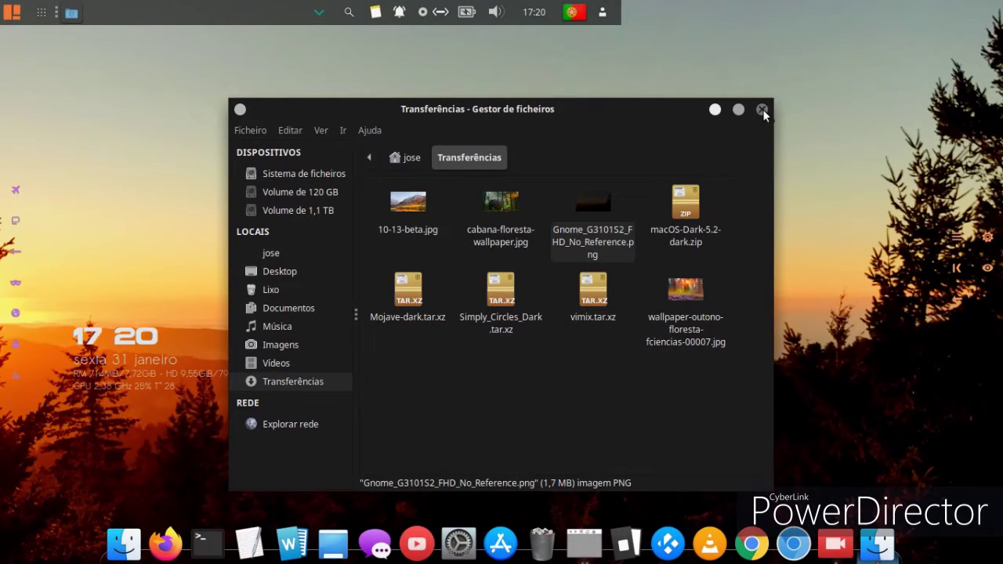
# Step: Open the Aparência style settings and arrange their window beside the Transferências folder so the style list and archives are accessible
pyautogui.moveTo(600, 125); pyautogui.dragTo(690, 93)
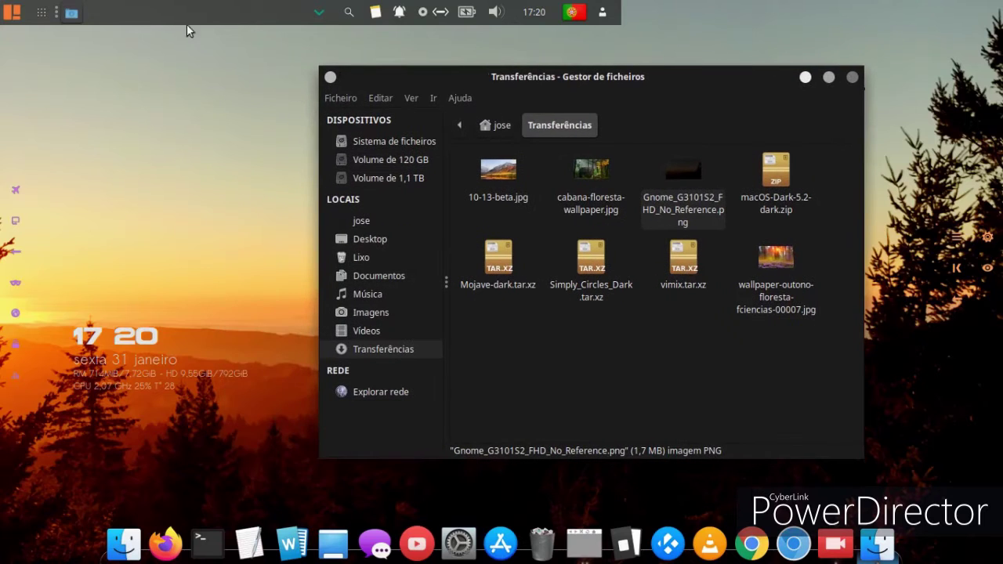
pyautogui.click(17, 14)
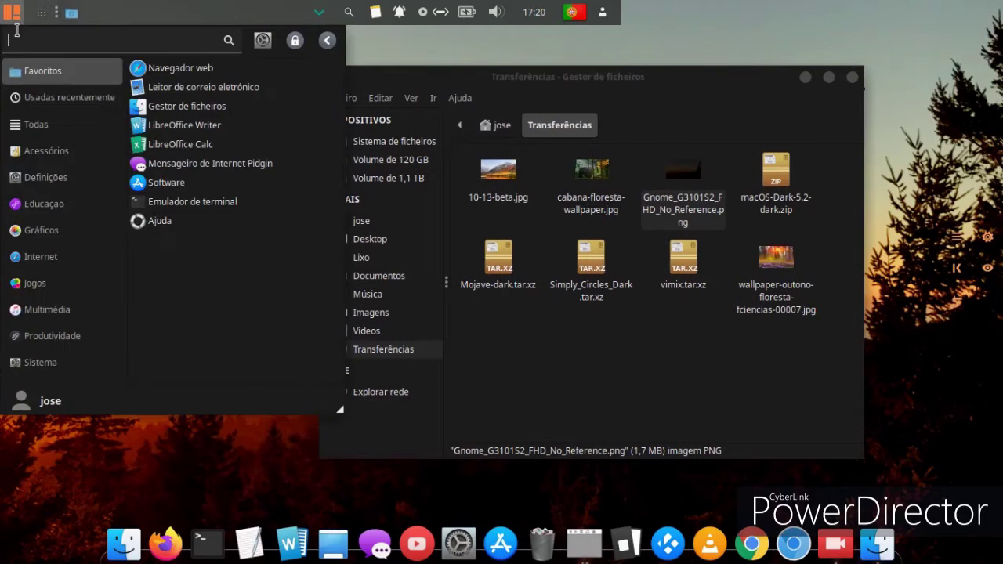
pyautogui.click(271, 45)
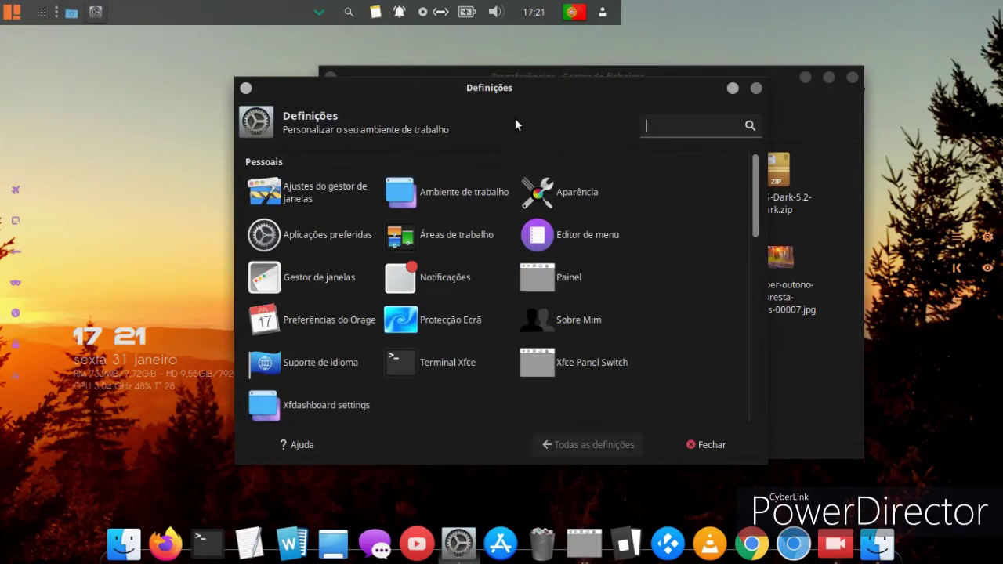
pyautogui.click(542, 196)
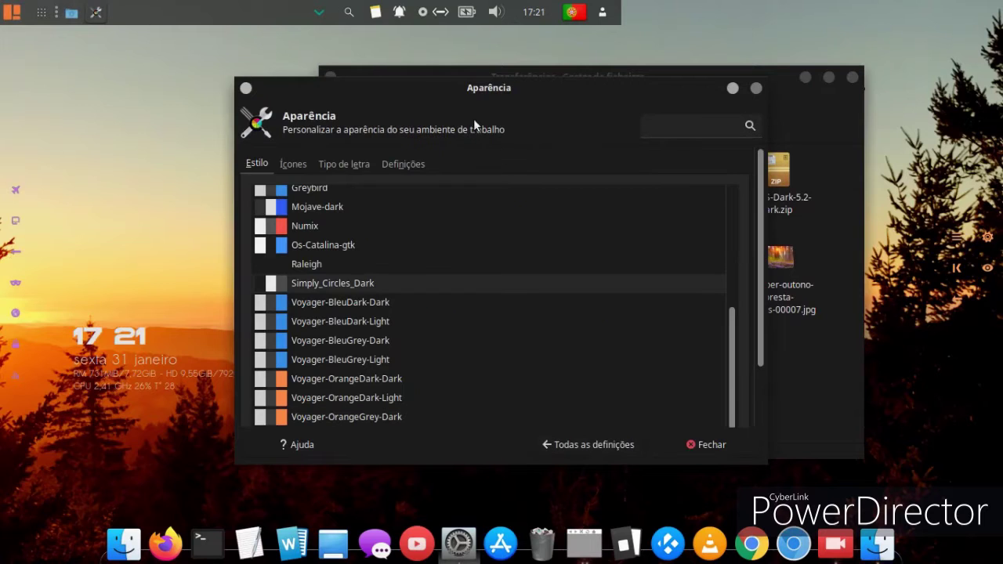
pyautogui.moveTo(448, 101); pyautogui.dragTo(345, 98)
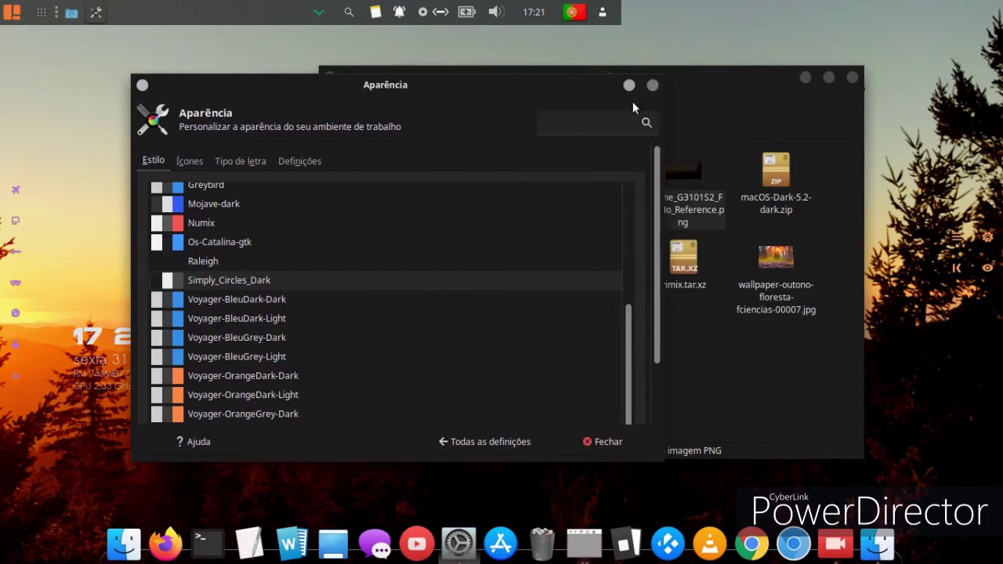
pyautogui.moveTo(694, 86); pyautogui.dragTo(823, 83)
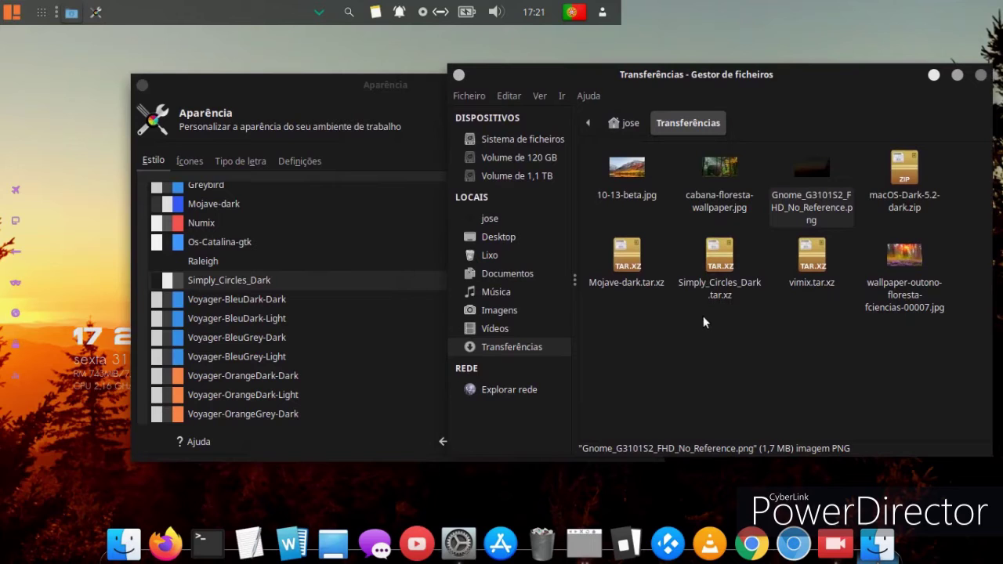
pyautogui.click(754, 352)
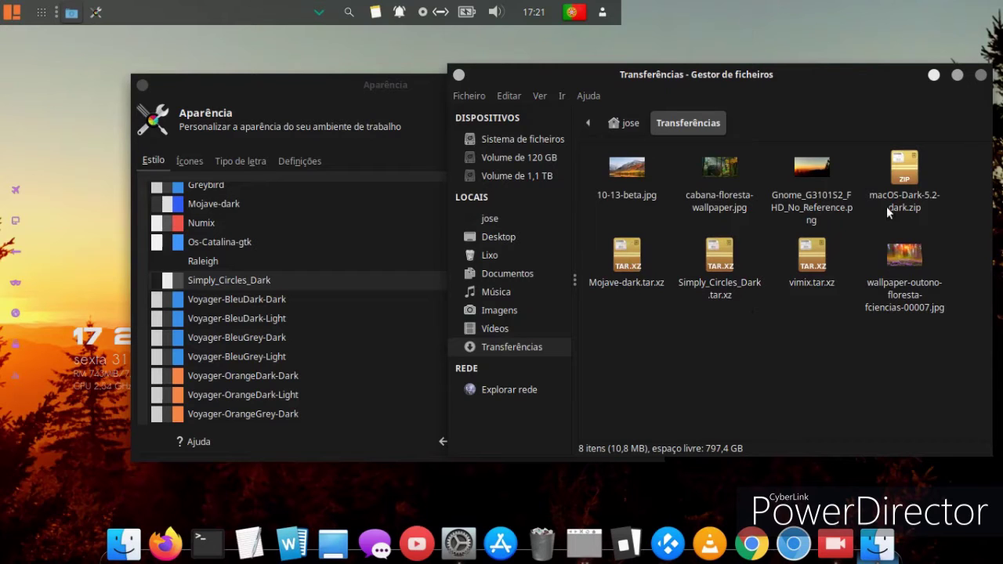
# Step: Add macOS-Dark-5.2-dark.zip, vimix.tar.xz, Simply_Circles_Dark.tar.xz and Mojave-dark.tar.xz from Transferências to the style list, and close the file manager
pyautogui.click(904, 171)
pyautogui.moveTo(904, 169); pyautogui.dragTo(270, 286)
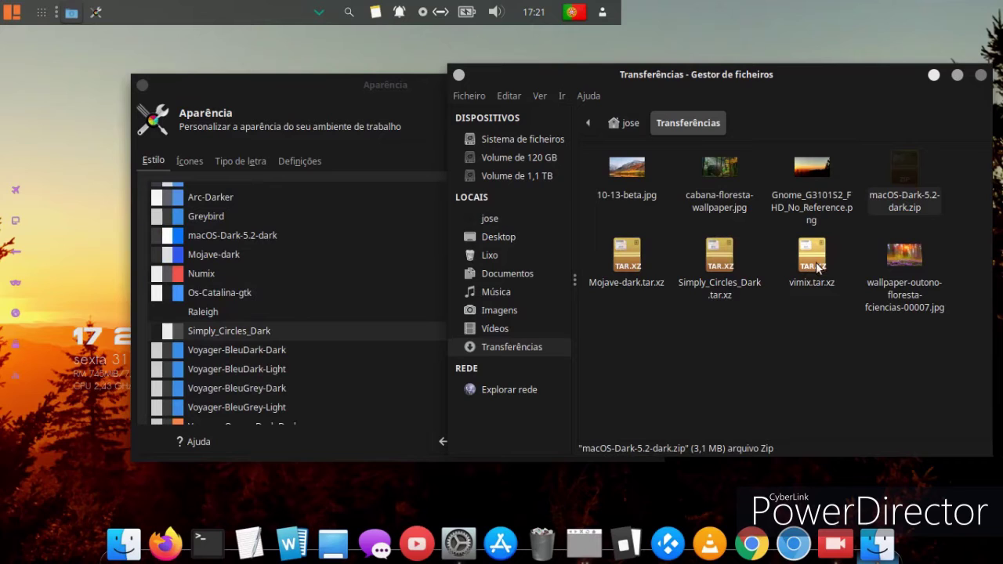
pyautogui.moveTo(814, 260); pyautogui.dragTo(270, 322)
pyautogui.moveTo(715, 258); pyautogui.dragTo(274, 276)
pyautogui.moveTo(627, 255); pyautogui.dragTo(349, 270)
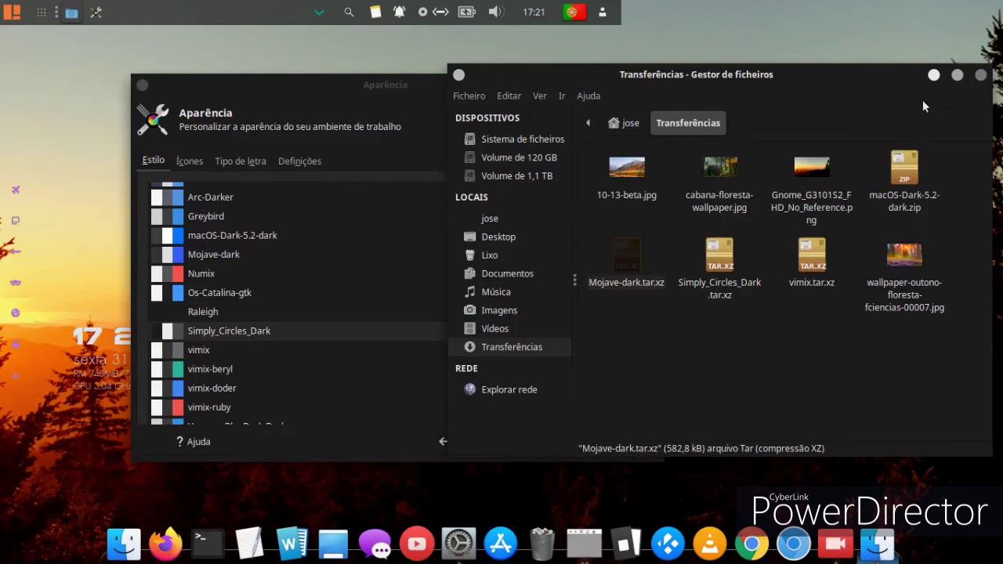
pyautogui.click(980, 76)
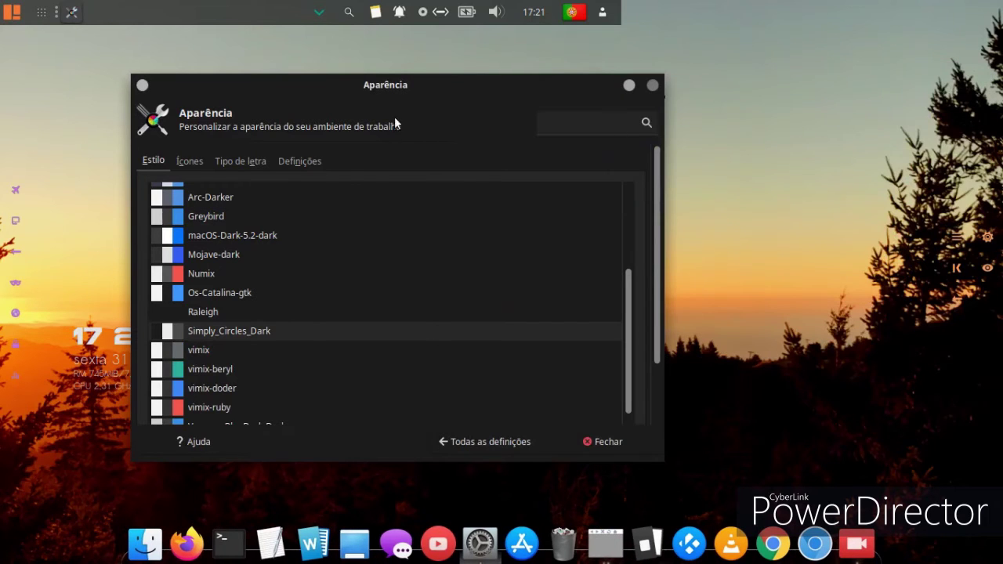
# Step: Move the Aparência window toward the middle of the desktop and apply the Inspiration-red-dark icon theme
pyautogui.moveTo(325, 91); pyautogui.dragTo(453, 86)
pyautogui.click(317, 154)
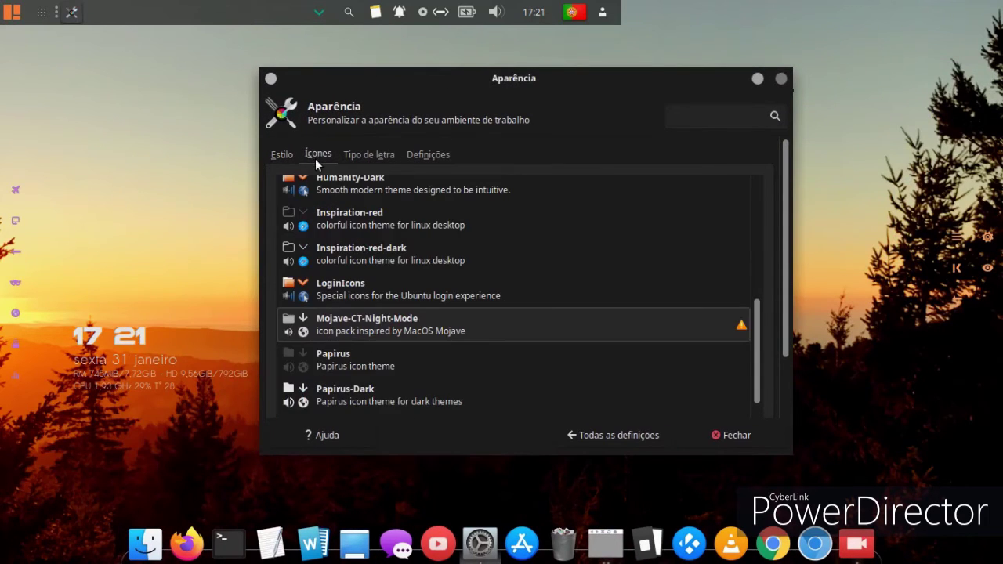
pyautogui.click(362, 258)
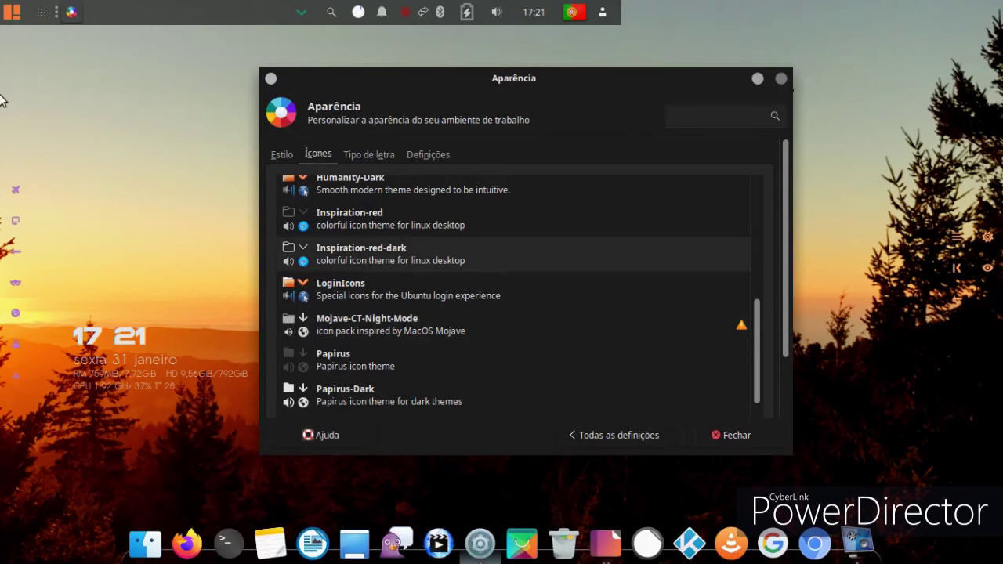
# Step: View the applications menu with the applied icons, widen it and close it
pyautogui.click(21, 17)
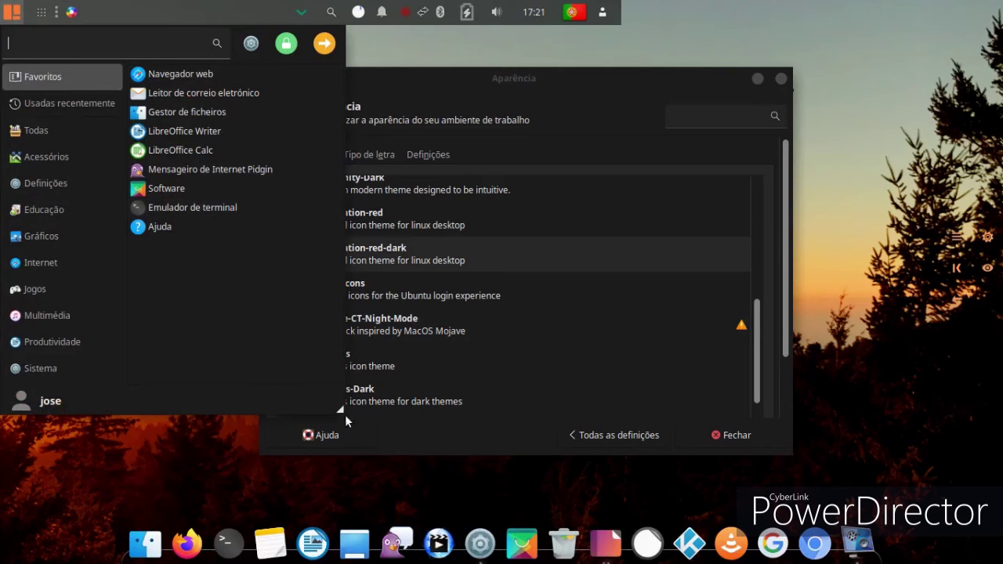
pyautogui.moveTo(339, 409); pyautogui.dragTo(429, 406)
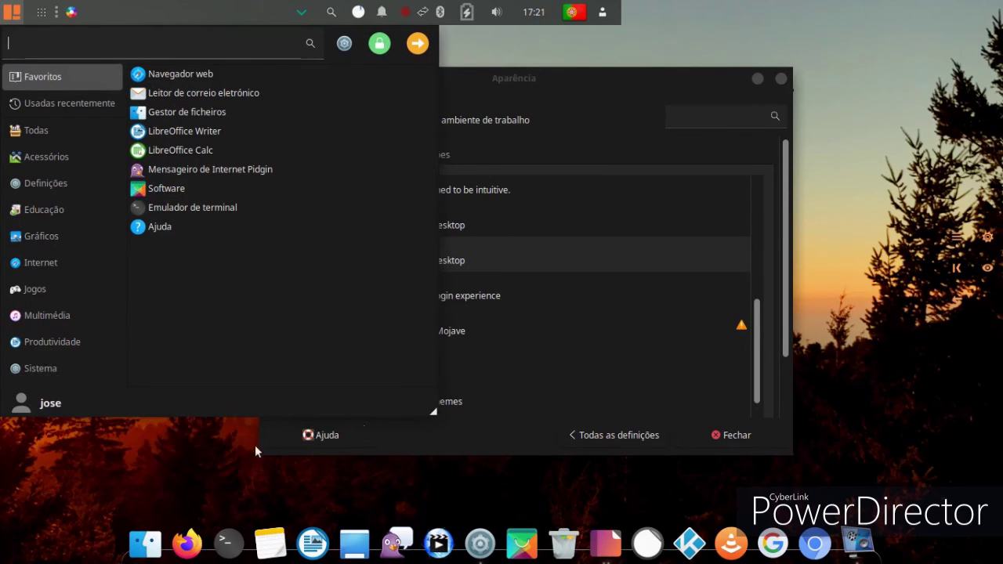
pyautogui.click(87, 474)
# Step: Look through the remaining icon themes down to the Voyager ones and close the Aparência settings
pyautogui.scroll(-2, 514, 251)
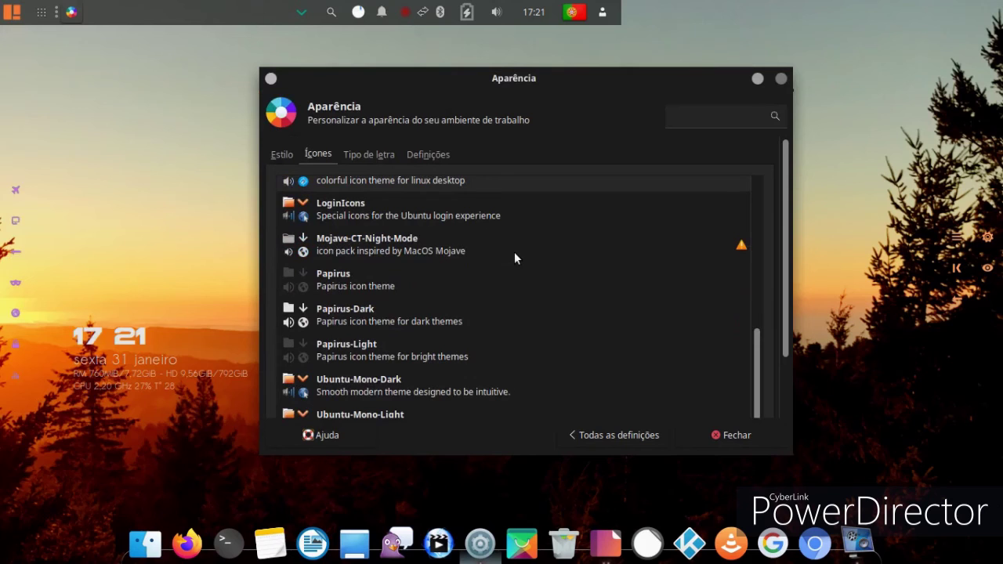
pyautogui.scroll(-3, 514, 252)
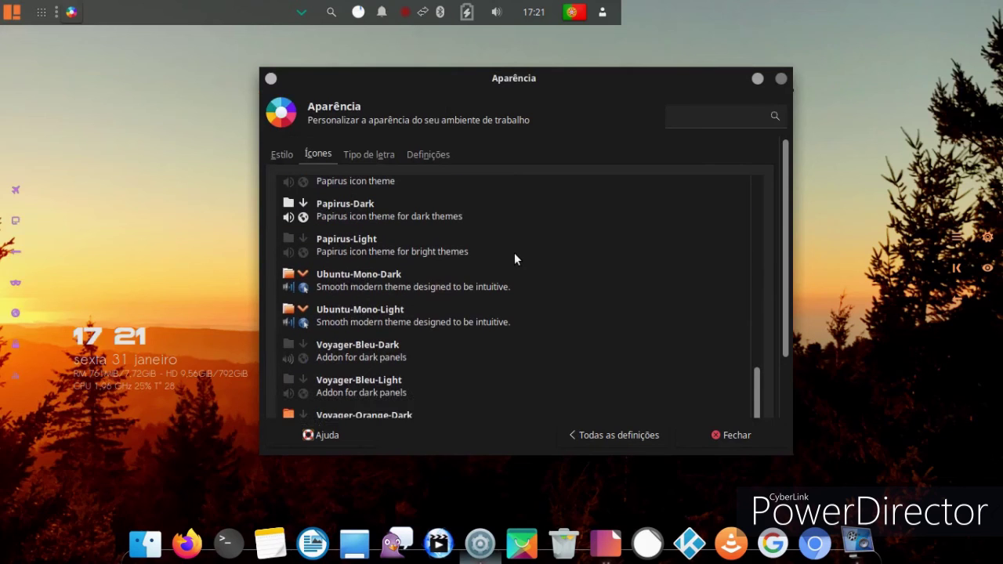
pyautogui.click(776, 81)
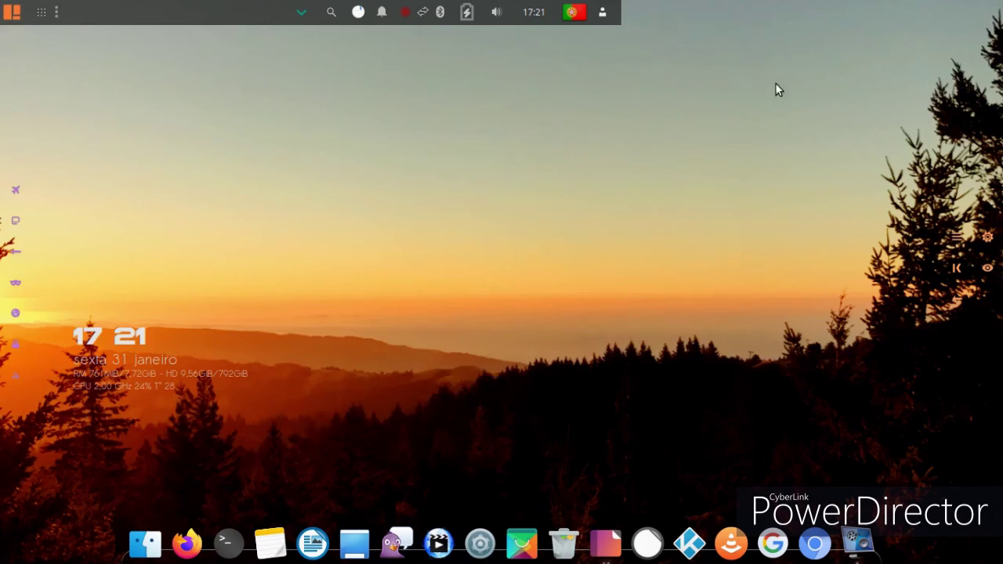